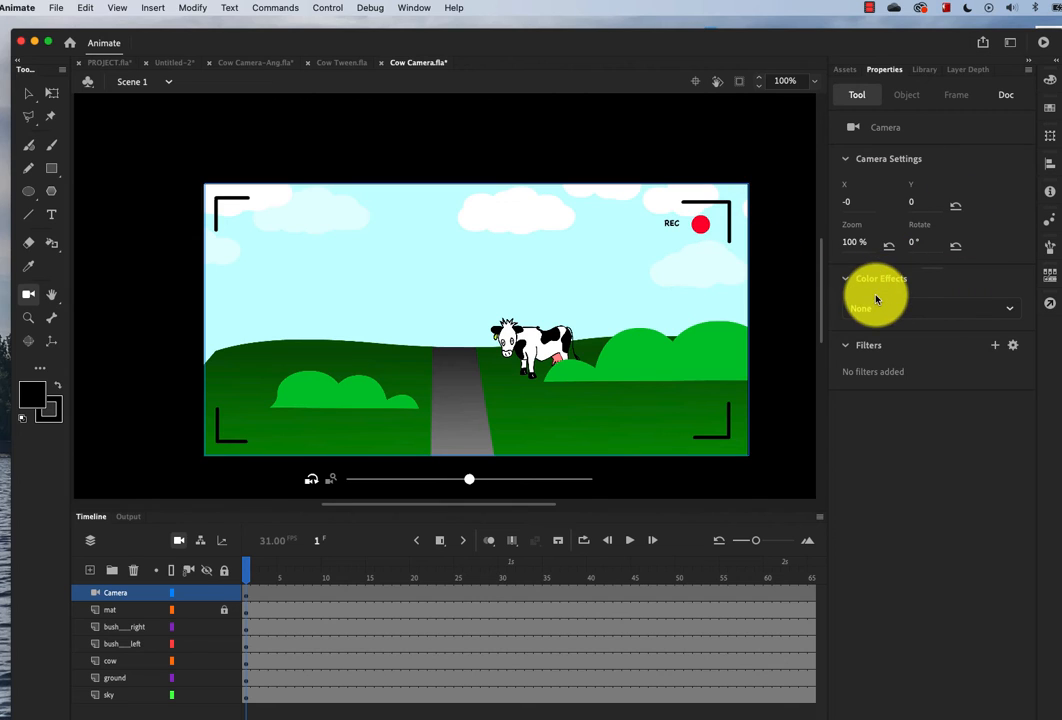
Step: Add a motion tween to the Camera layer and zoom the camera to 200% at frame 101
right_click(255, 598)
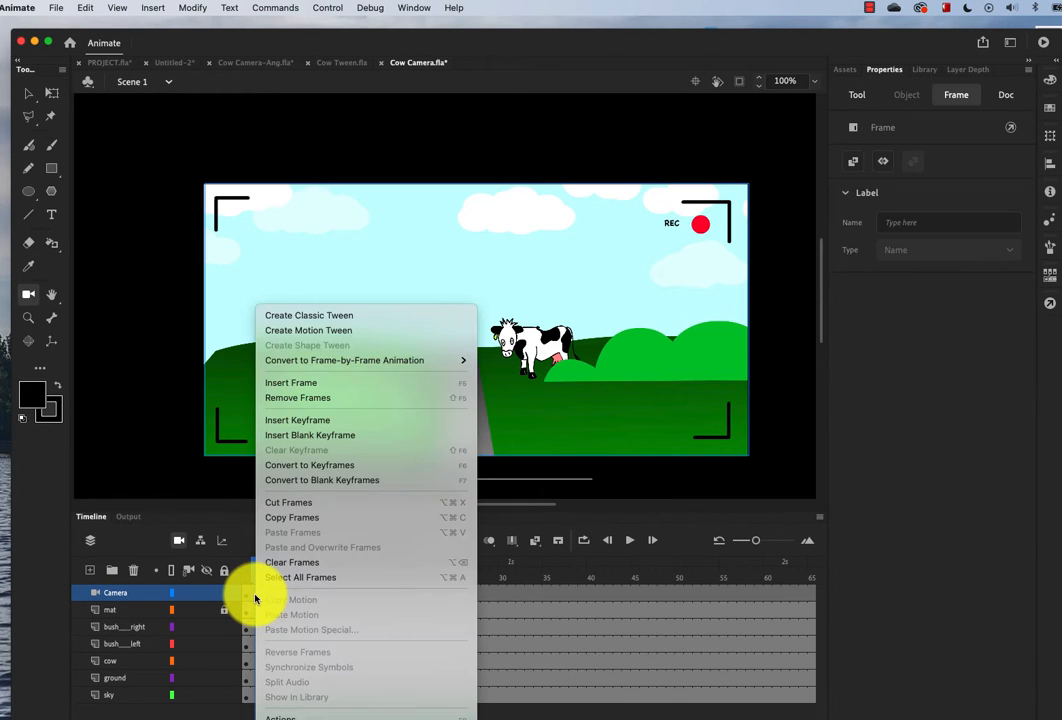
left_click(328, 331)
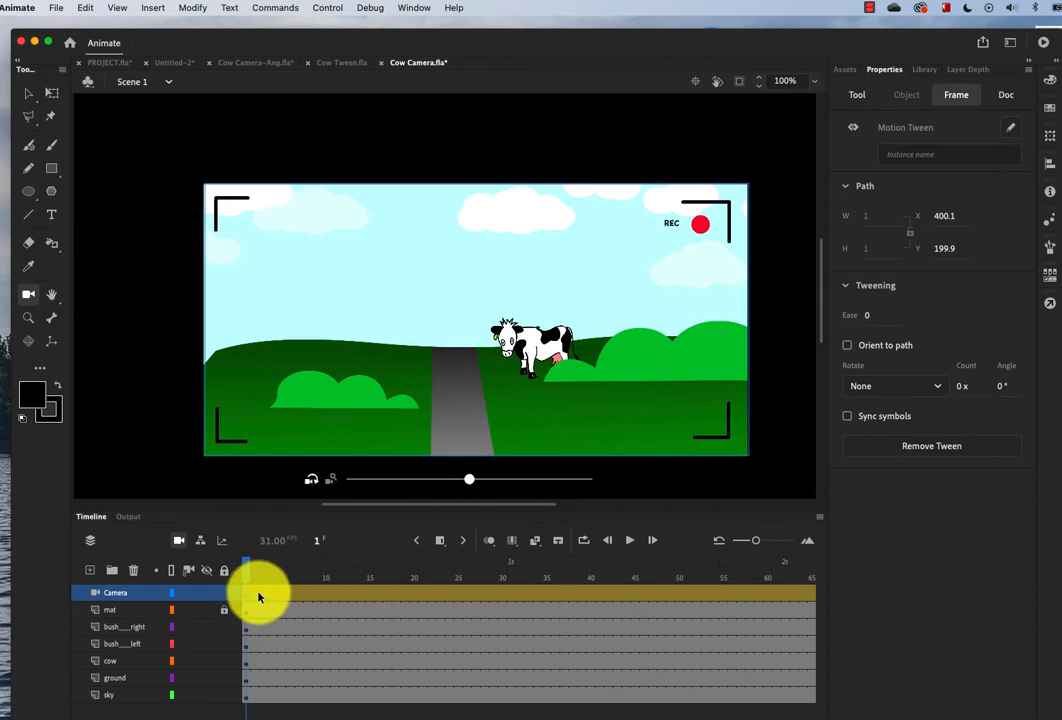
scroll(808, 600, "right", 10)
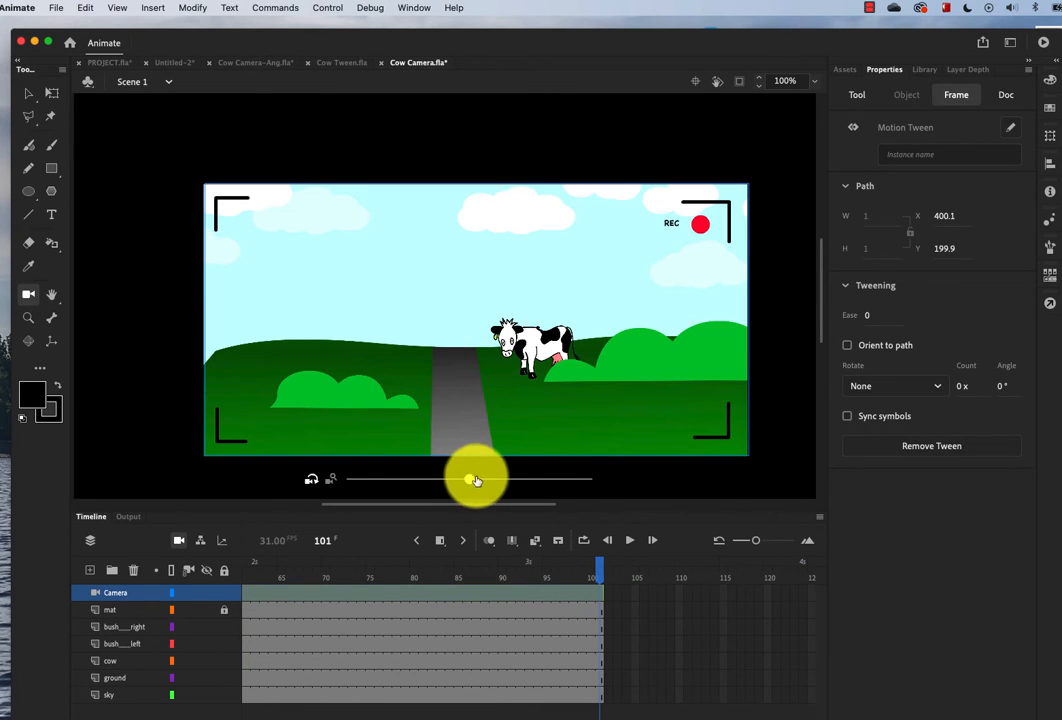
mouse_move(469, 481)
left_mouse_down()
mouse_move(478, 483)
mouse_move(469, 483)
left_mouse_up()
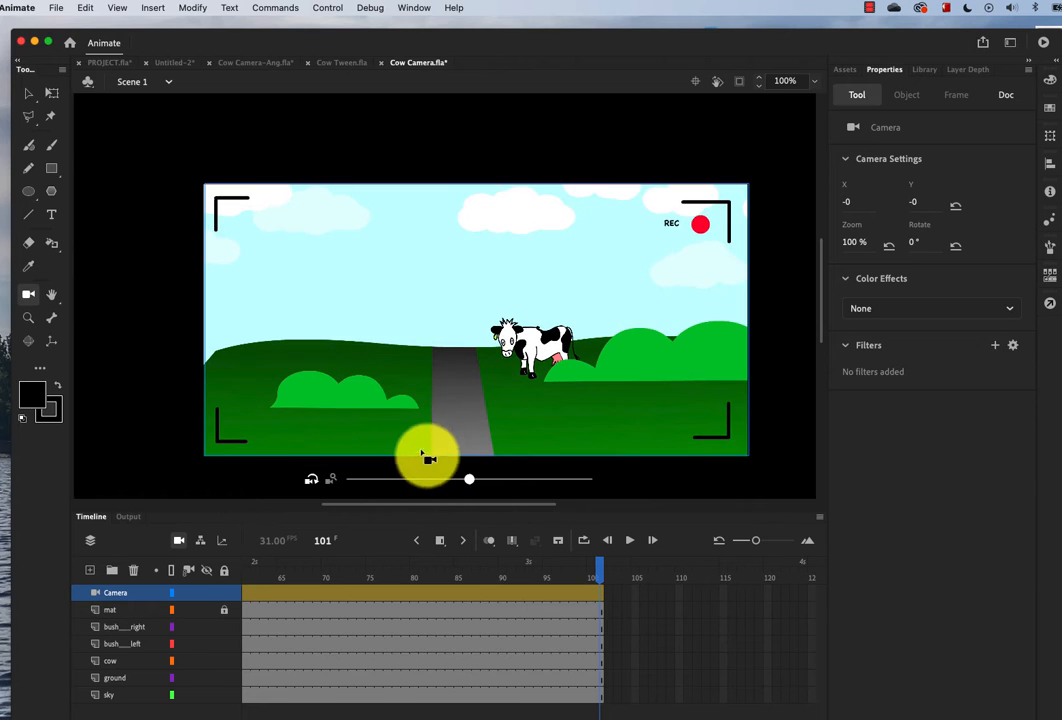
left_click(329, 485)
left_click_drag(469, 481, 623, 500)
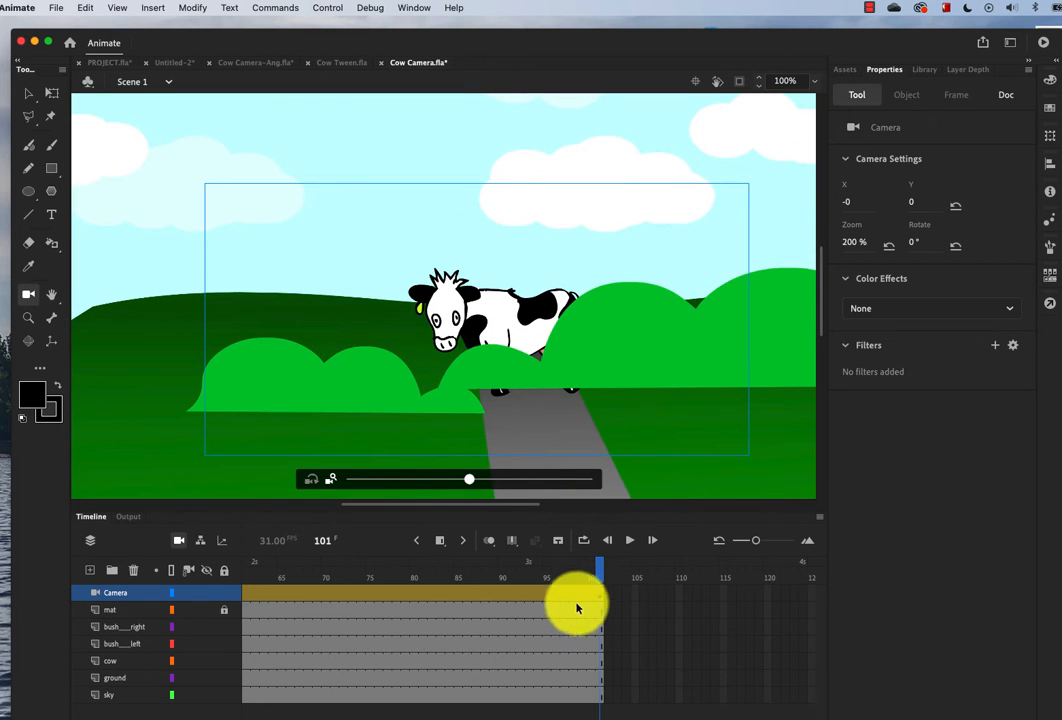
Step: Test the movie to preview the camera zoom, and close the preview window
key("super+Return")
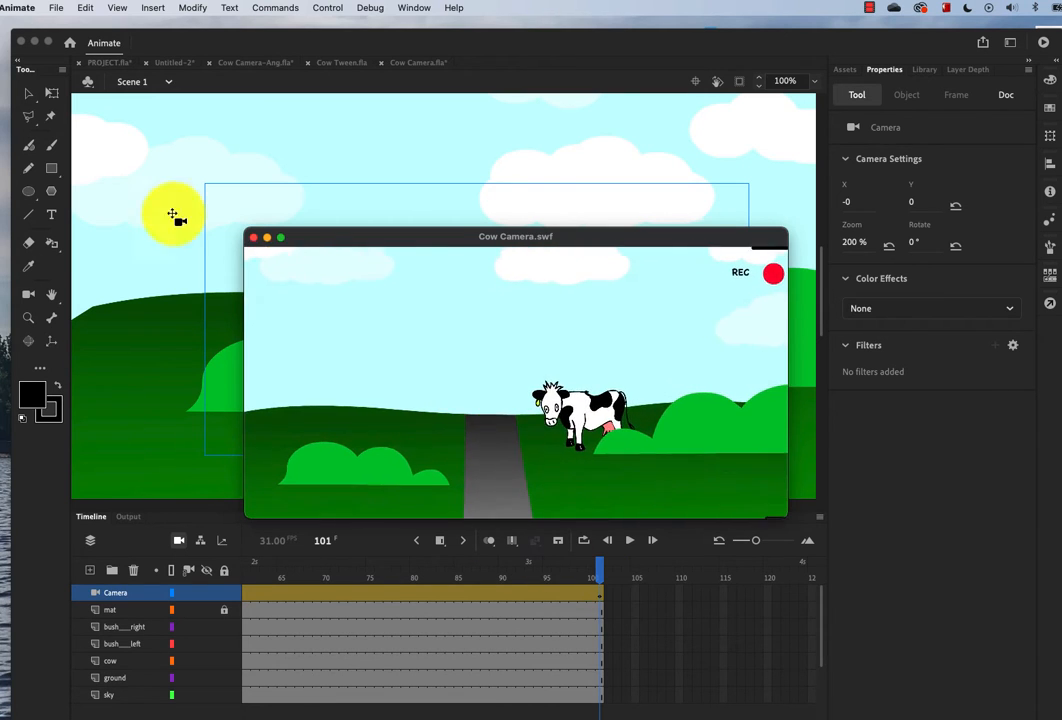
left_click(253, 237)
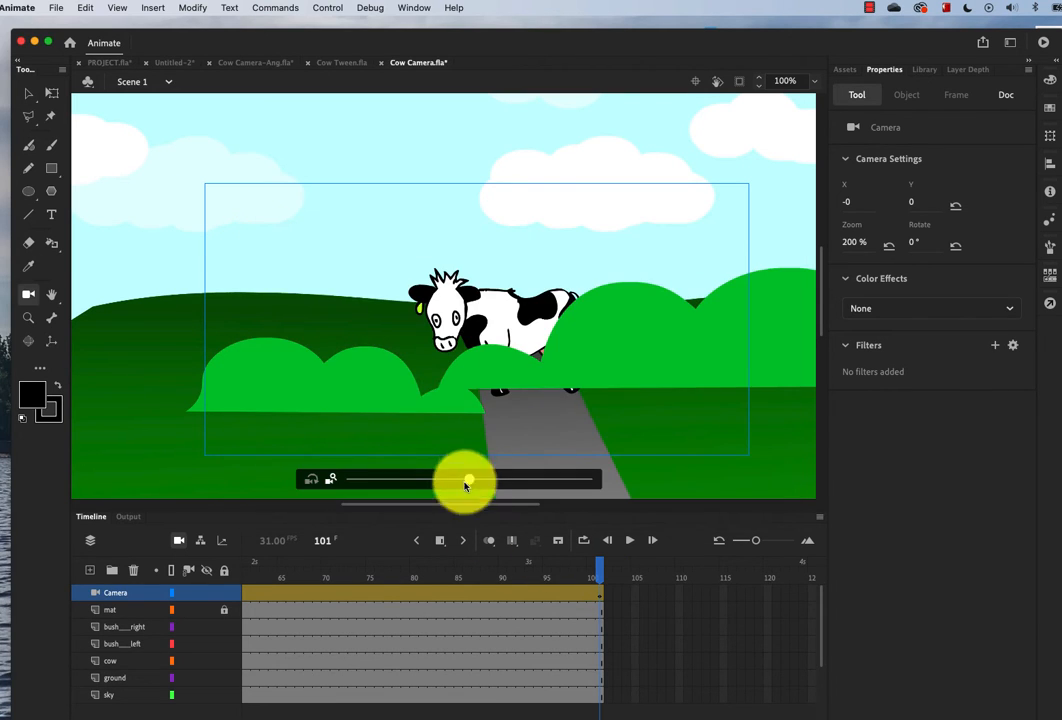
Step: Remove the motion tween from the Camera layer and return to frame 1
right_click(516, 594)
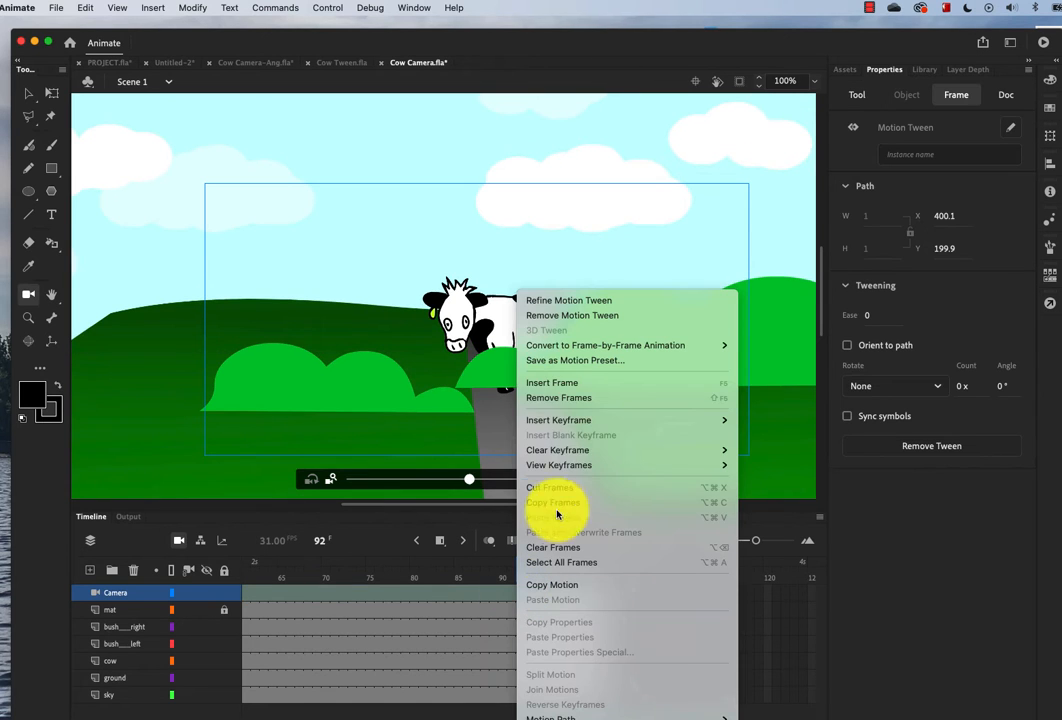
left_click(560, 315)
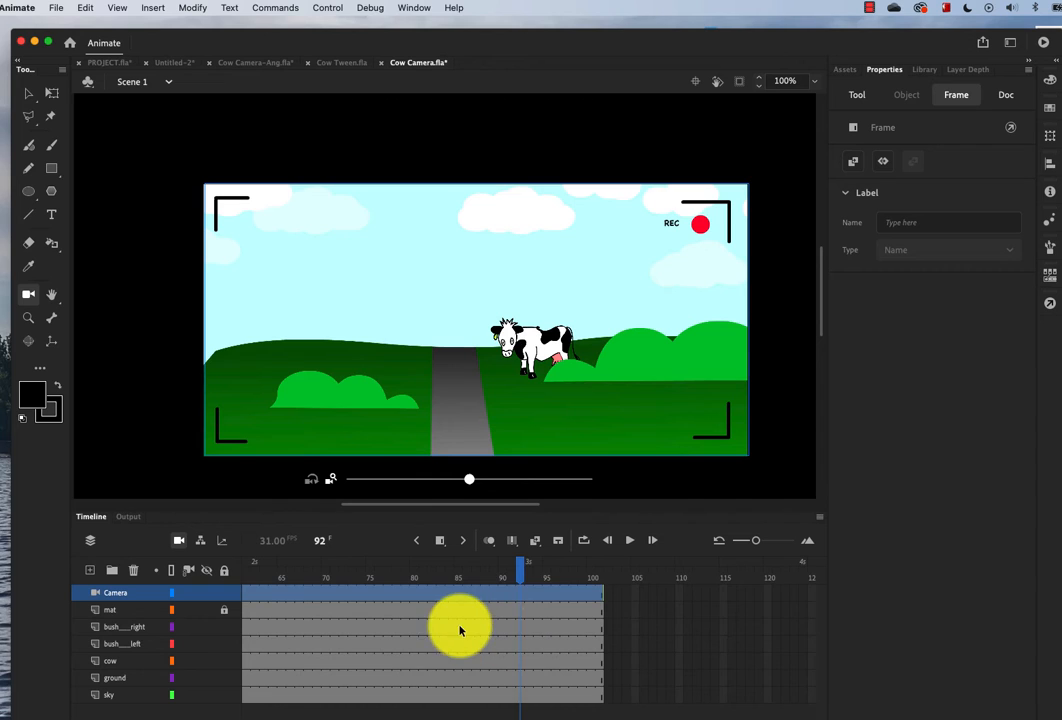
scroll(480, 630, "left", 10)
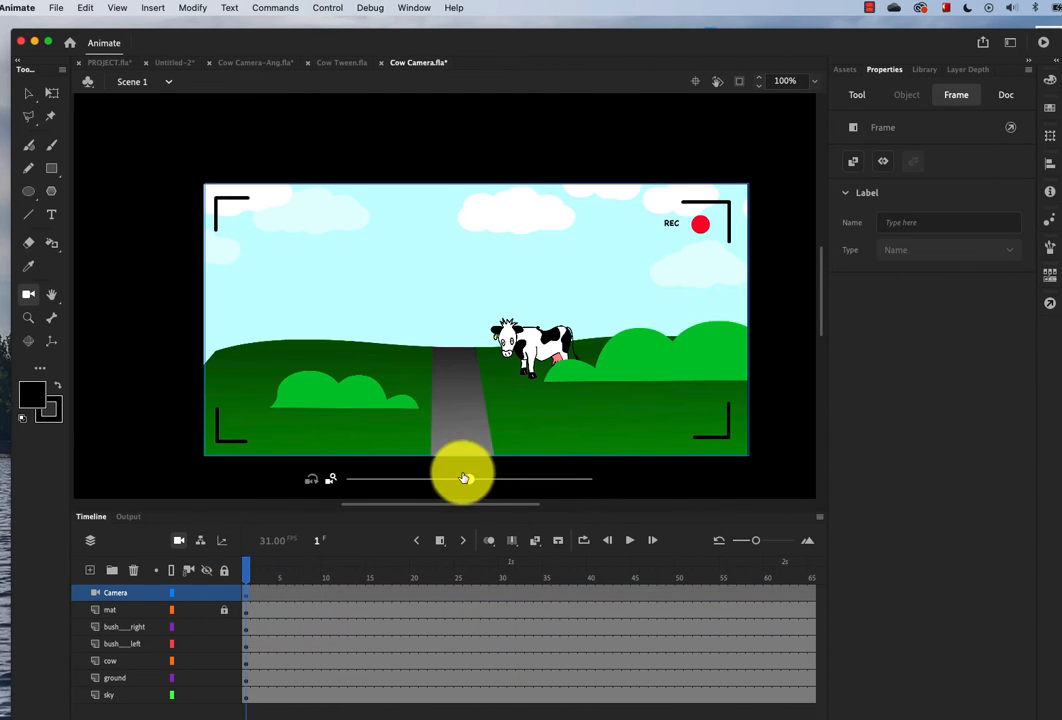
mouse_move(464, 478)
left_mouse_down()
mouse_move(555, 483)
mouse_move(469, 479)
left_mouse_up()
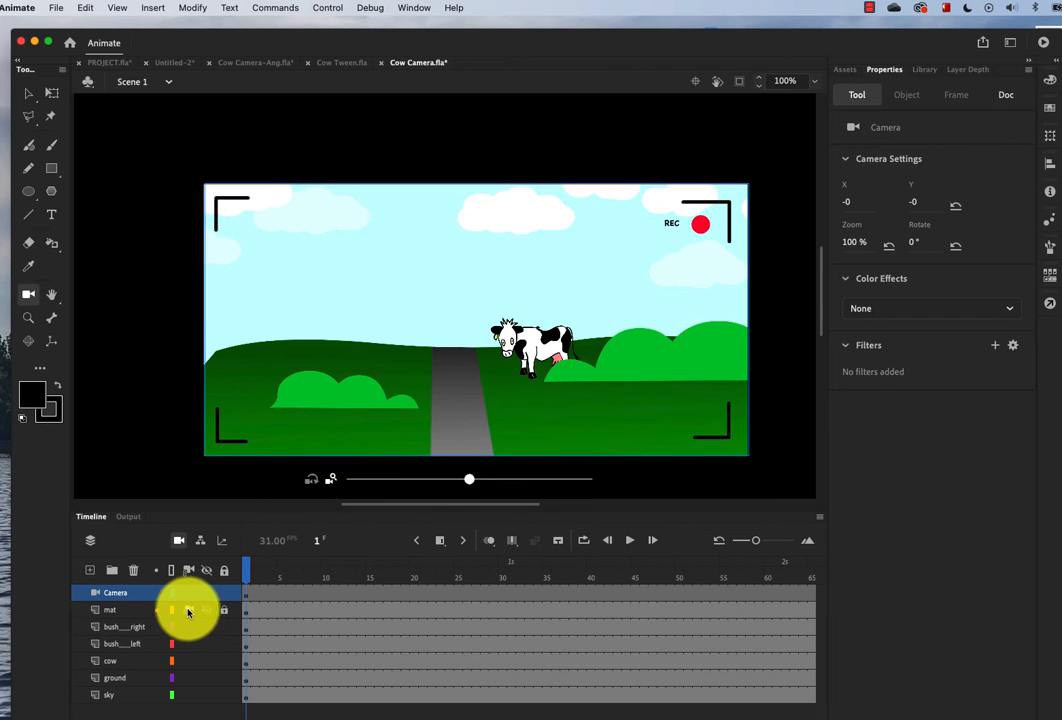
Step: Attach the mat layer to the camera and zoom the camera to 104% to test it
left_click(188, 611)
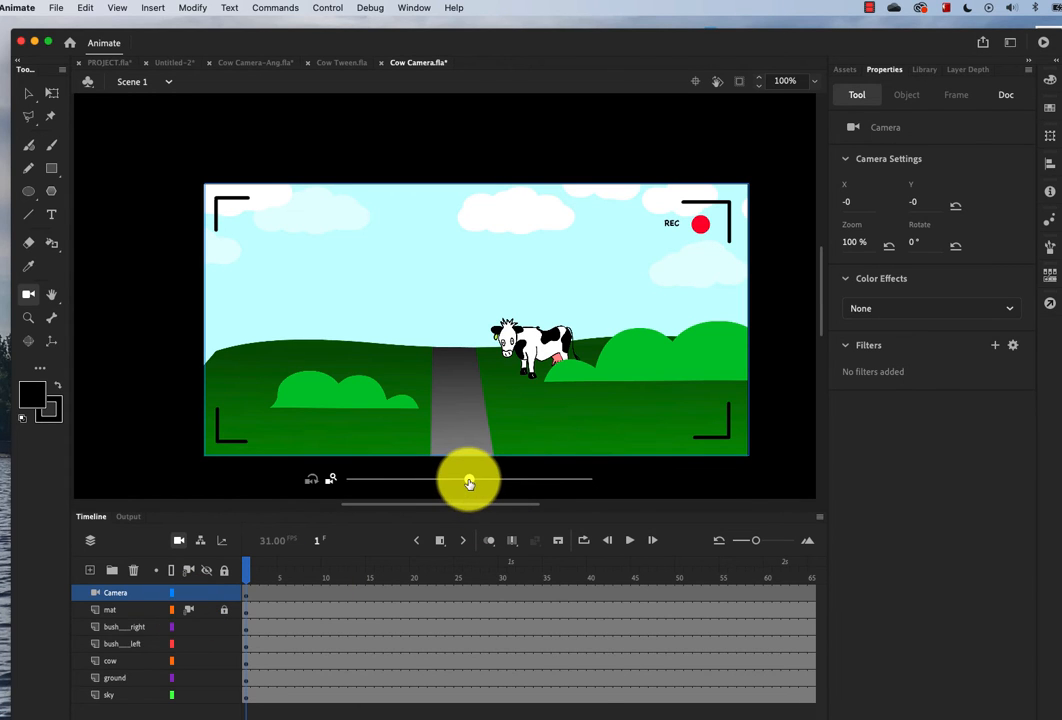
mouse_move(470, 481)
left_mouse_down()
mouse_move(593, 486)
mouse_move(407, 481)
mouse_move(480, 481)
left_mouse_up()
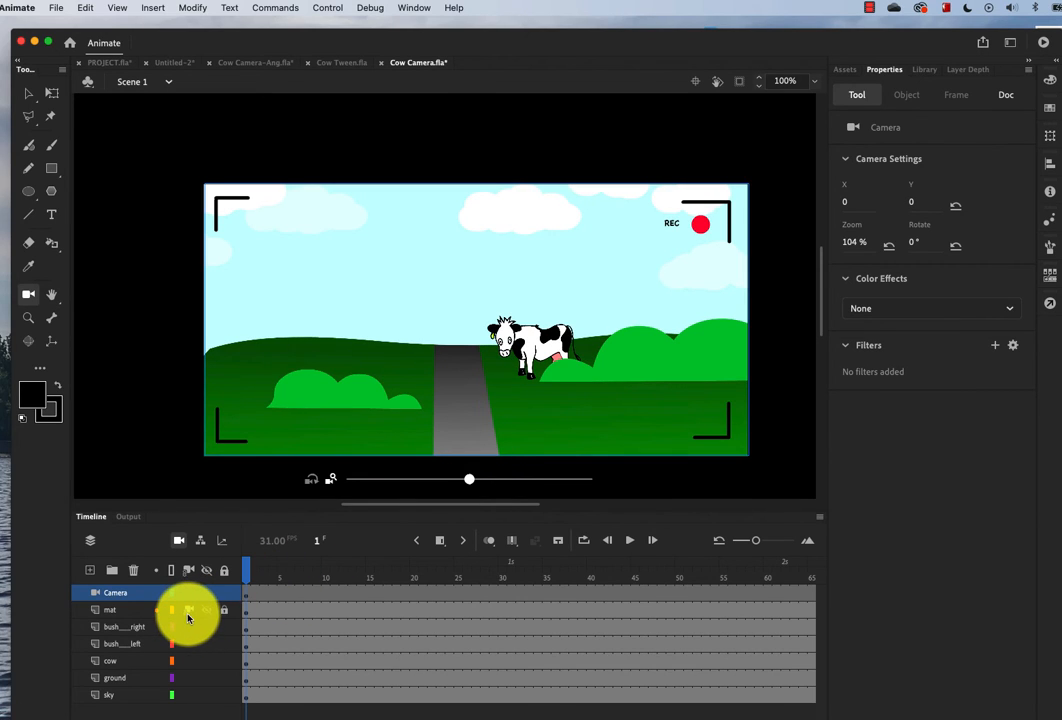
left_click(188, 614)
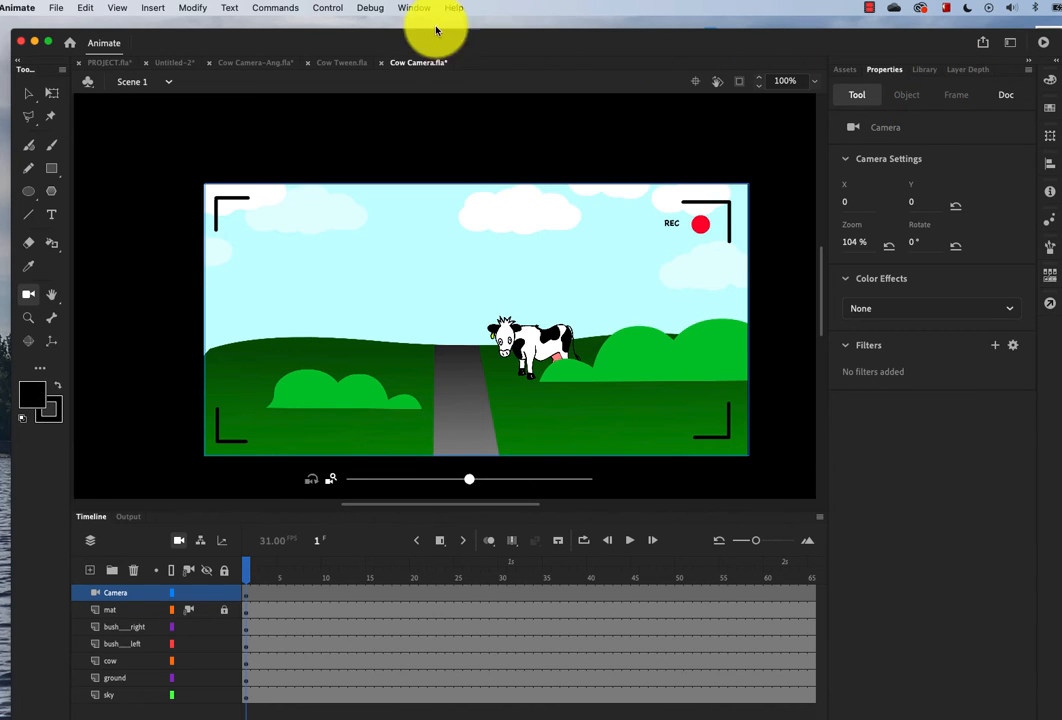
Step: Bring up the Layer Depth controls for the scene's layers
left_click(958, 70)
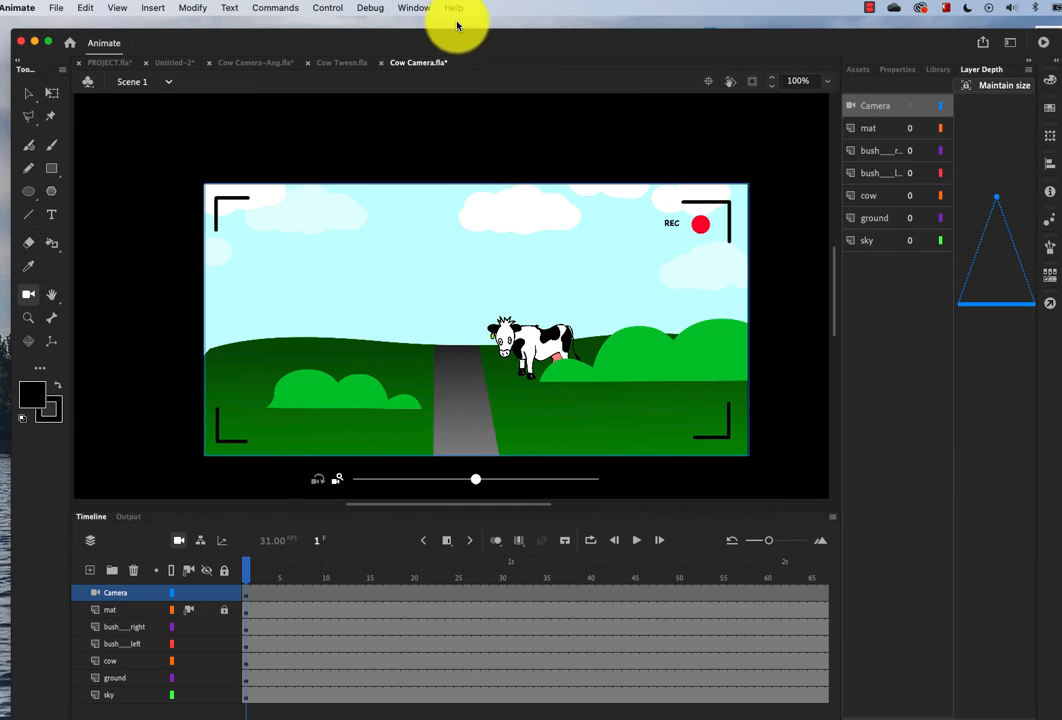
left_click(404, 9)
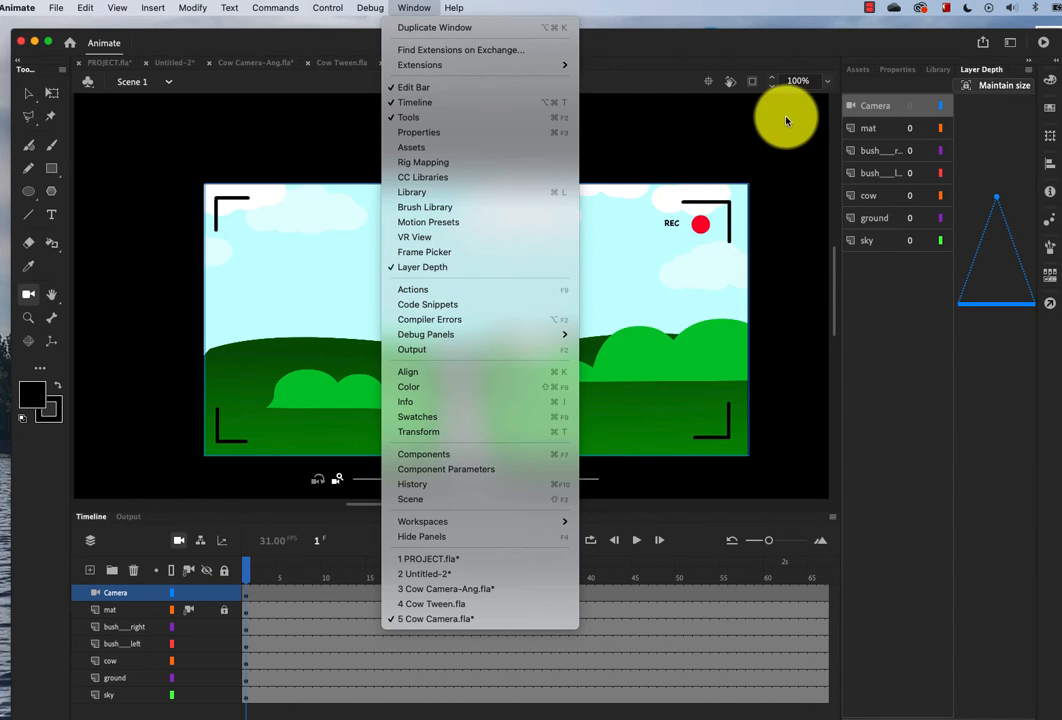
left_click(977, 74)
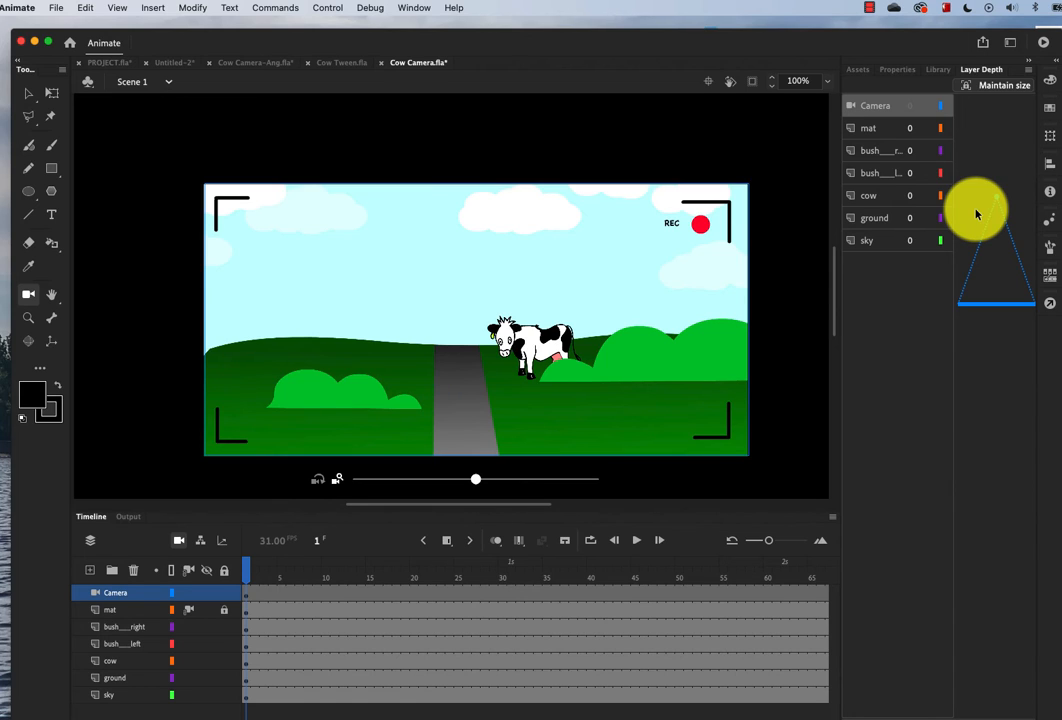
Step: Set the sky layer's depth to 500 while maintaining its size
left_click(907, 240)
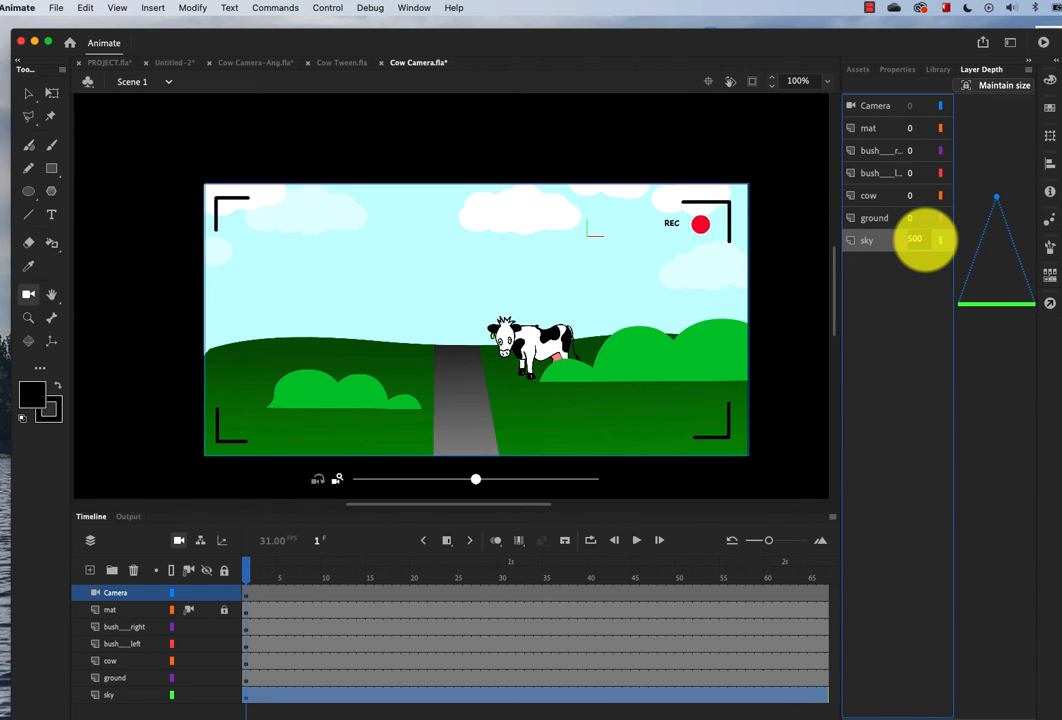
type("500")
key("Return")
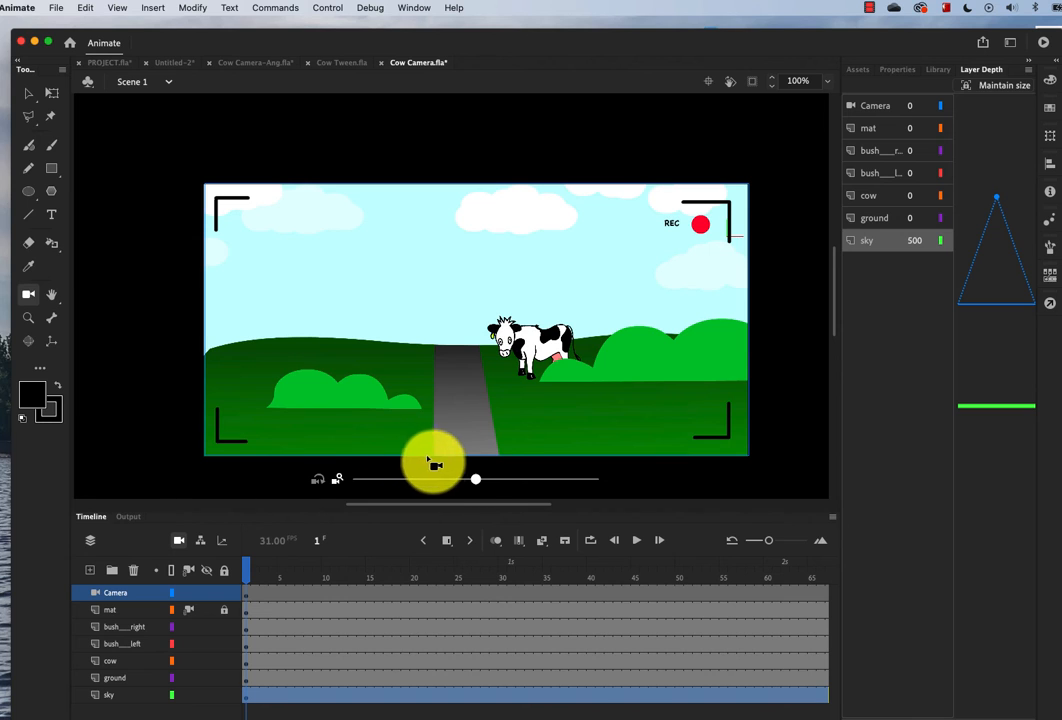
Step: Zoom the camera out and back in to examine how the sky layer moves against the other layers
mouse_move(475, 484)
left_mouse_down()
mouse_move(556, 486)
mouse_move(453, 481)
mouse_move(476, 481)
left_mouse_up()
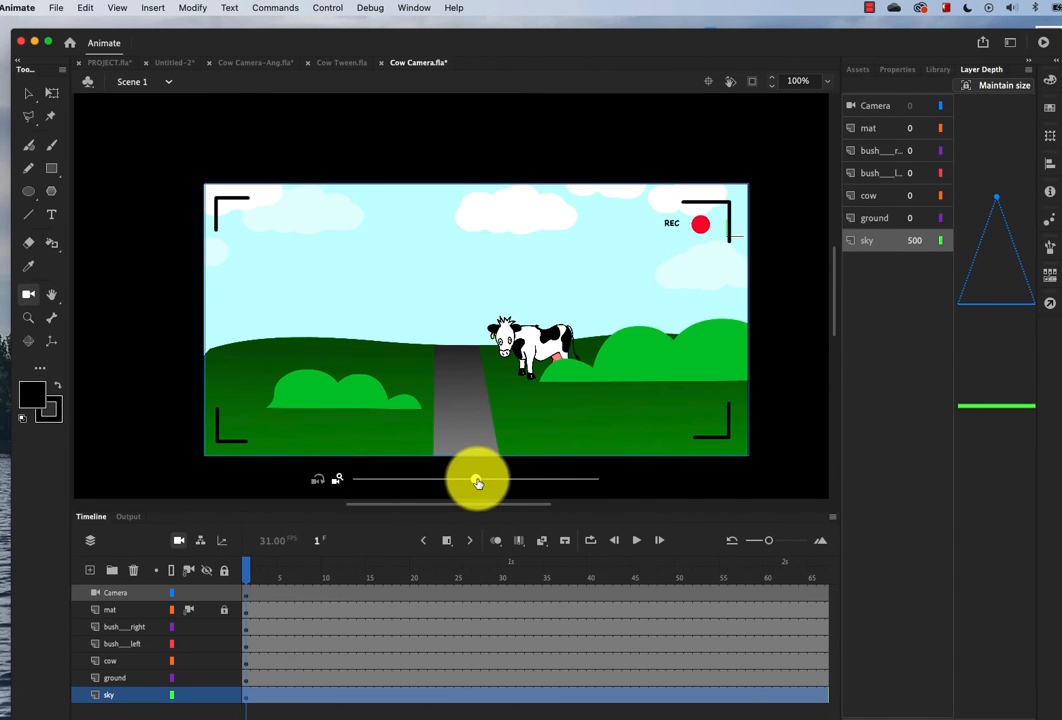
mouse_move(476, 482)
left_mouse_down()
mouse_move(565, 482)
mouse_move(469, 480)
left_mouse_up()
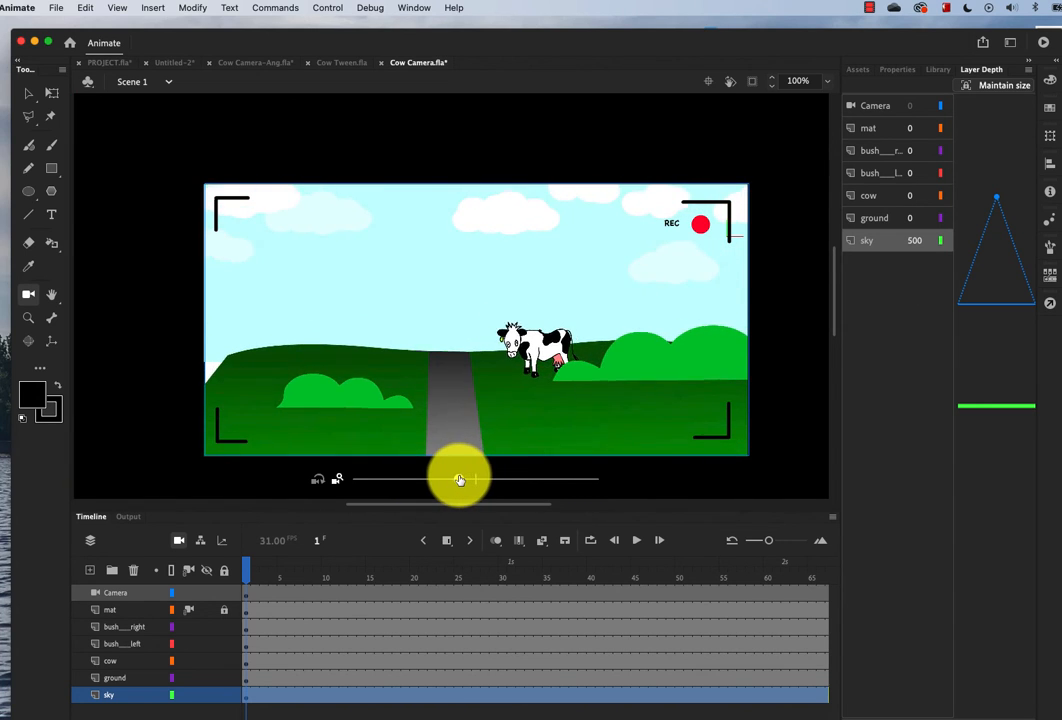
left_click_drag(459, 480, 481, 479)
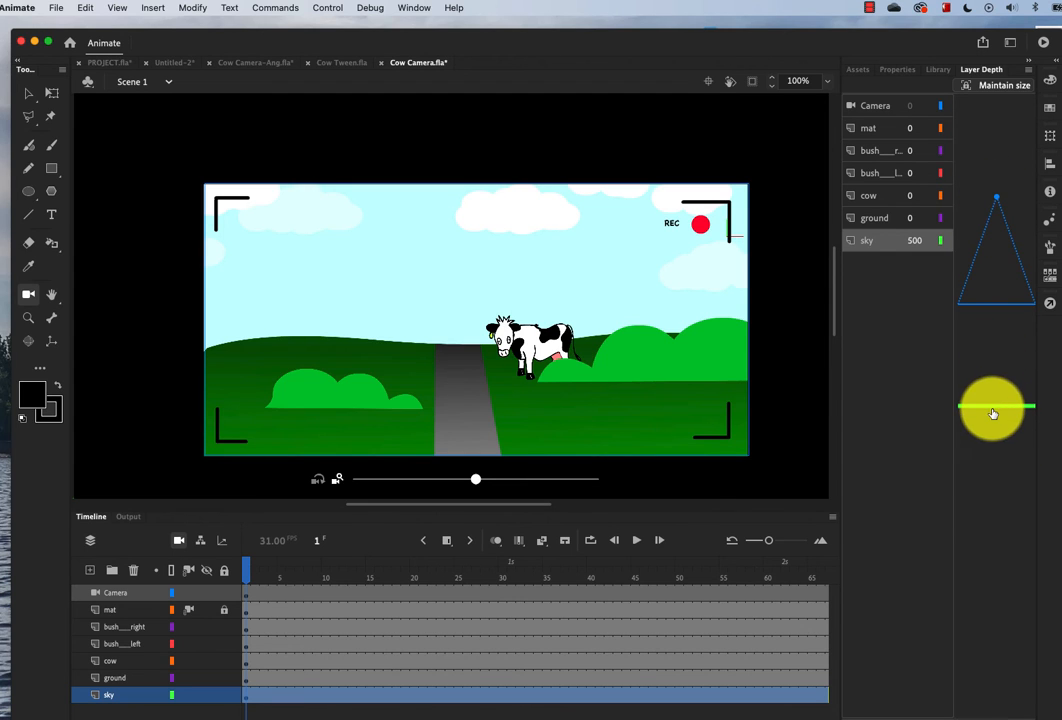
Step: Set the ground layer's depth to 400 while maintaining its size
left_click(877, 222)
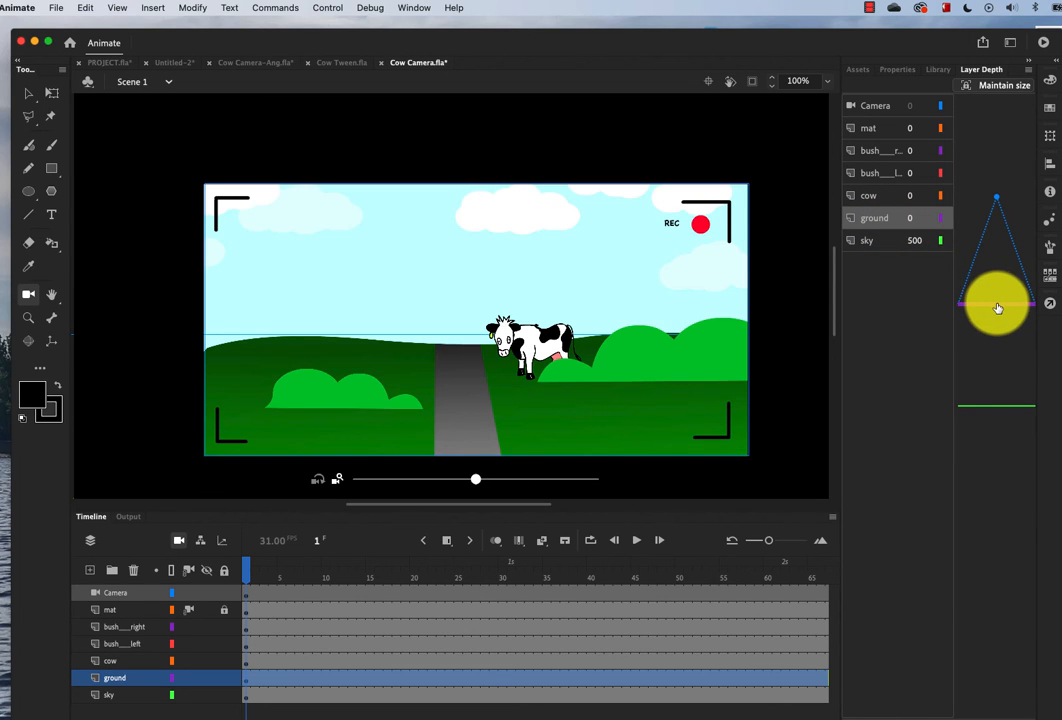
left_click(909, 217)
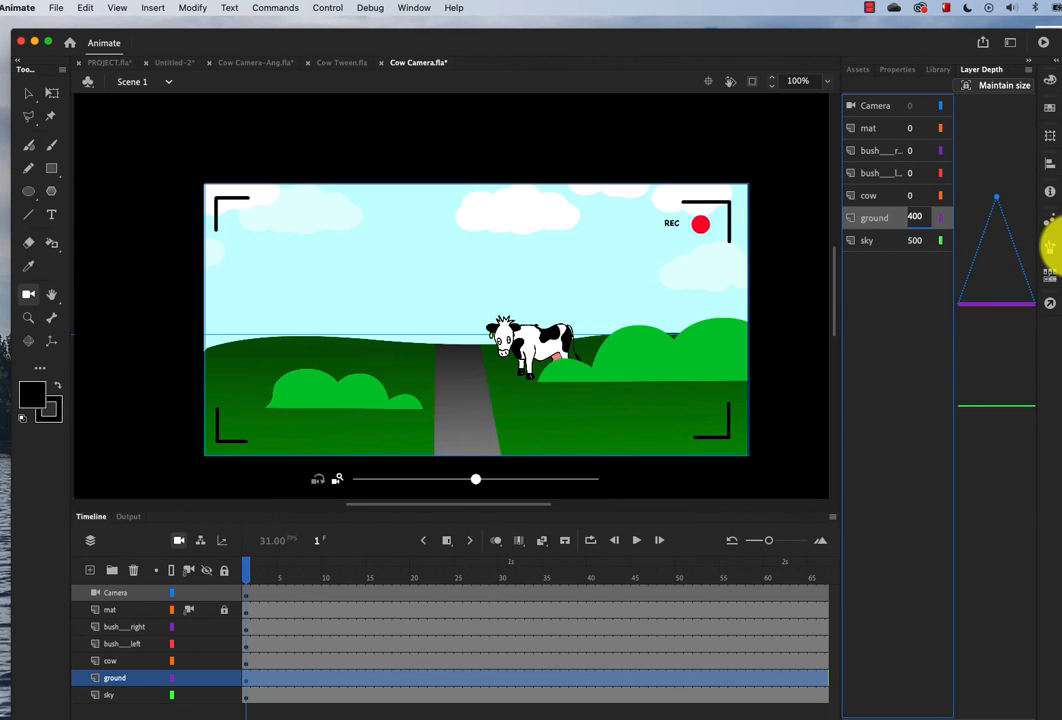
key("Return")
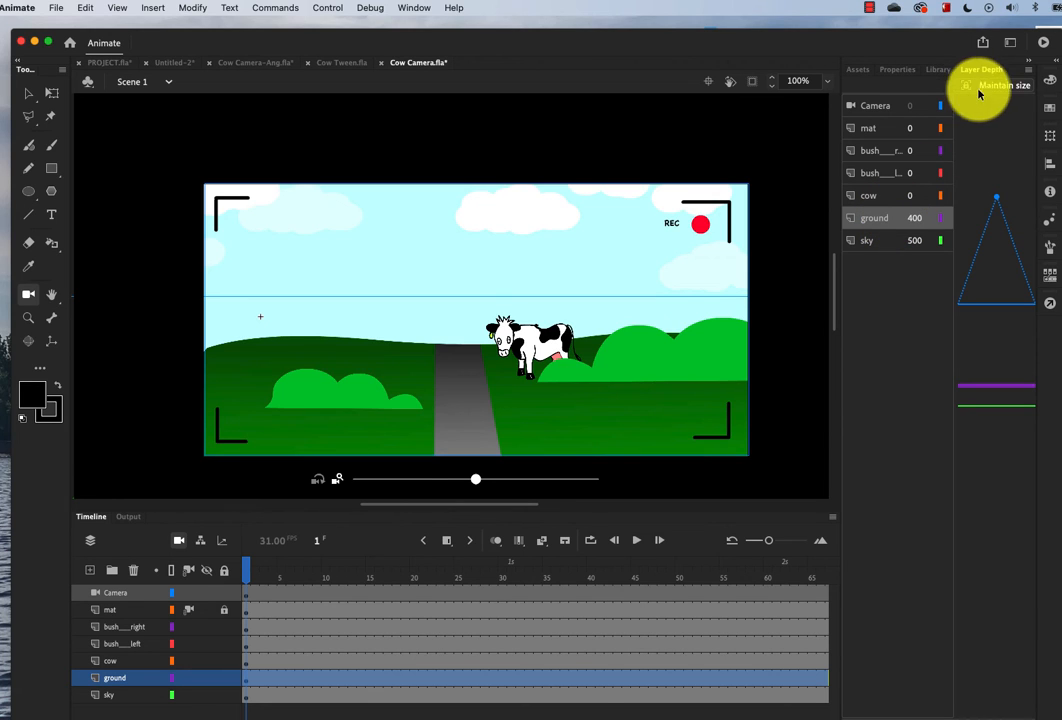
Step: Set the cow layer's depth to 300 and compare its position with the ground and sky layers
left_click(881, 198)
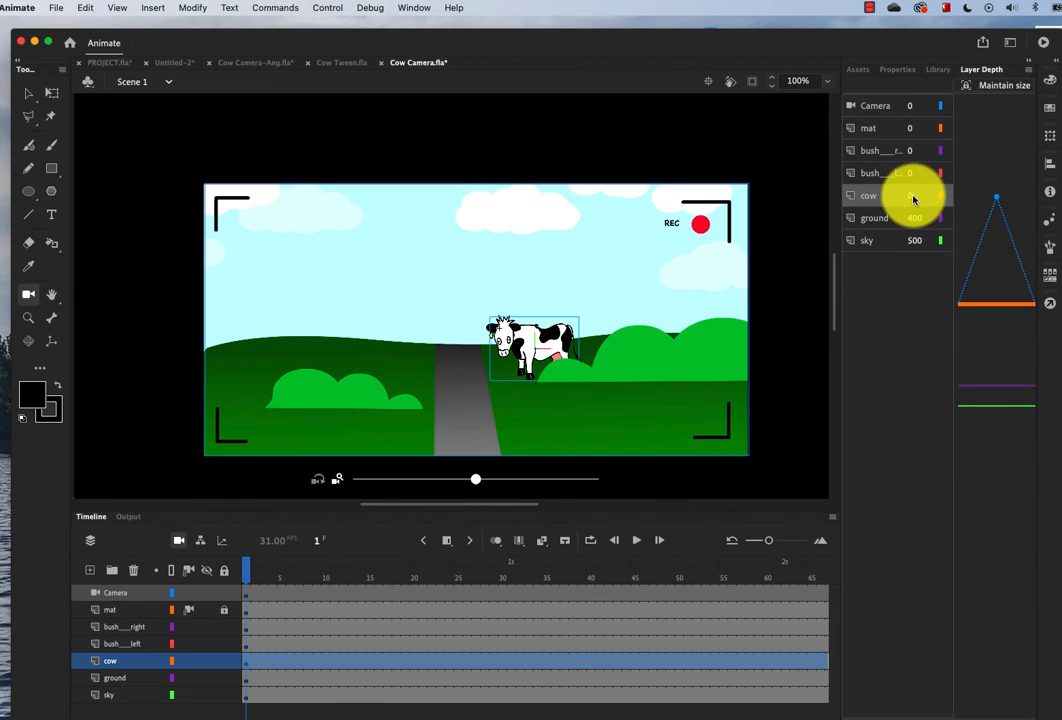
left_click_drag(914, 200, 944, 194)
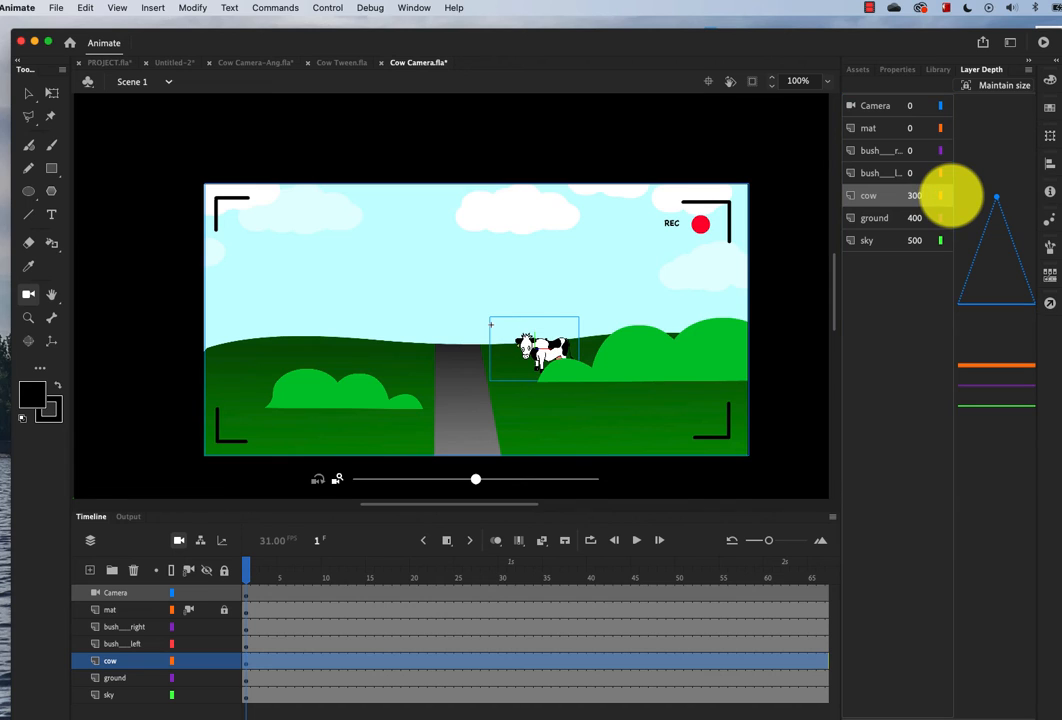
left_click(882, 218)
left_click(882, 195)
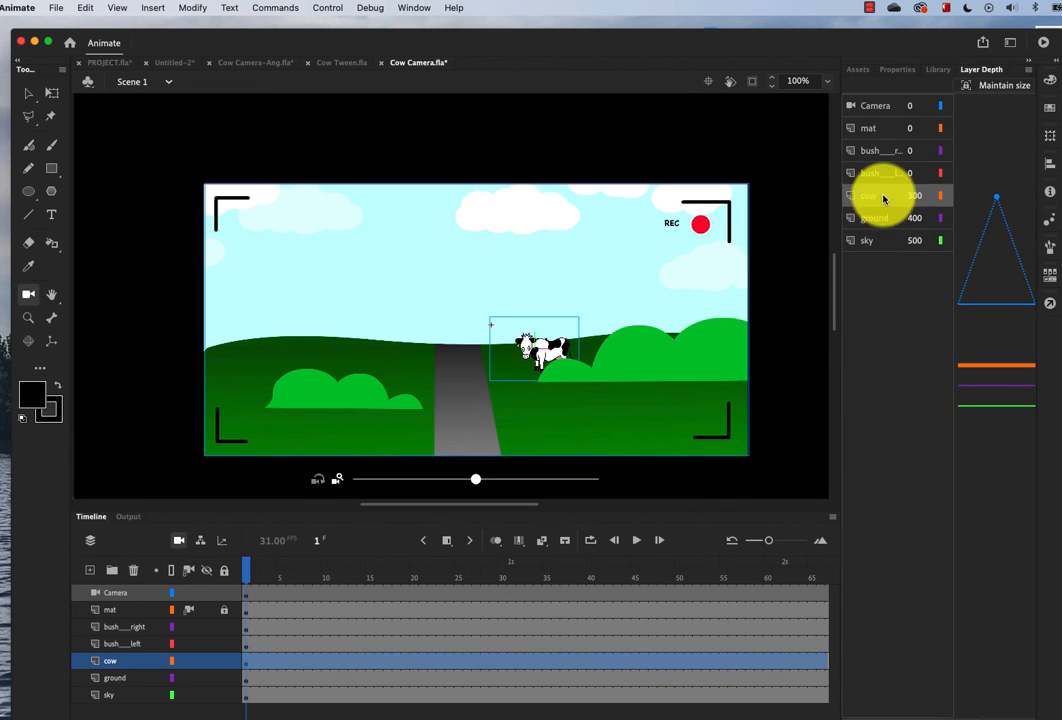
left_click(886, 222)
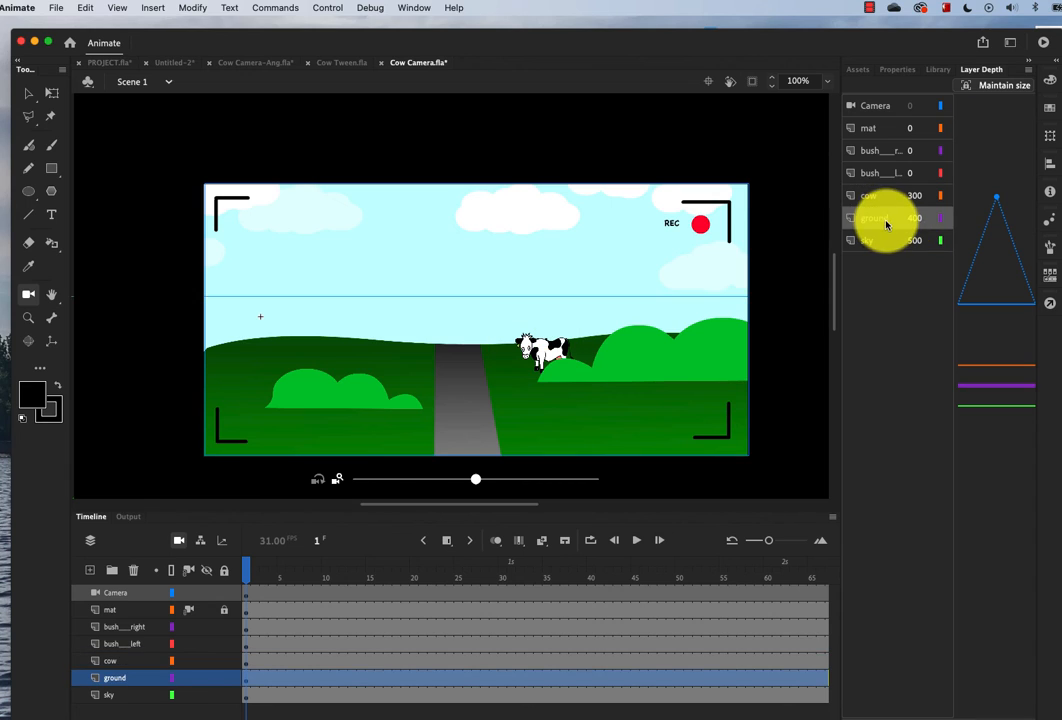
left_click(886, 241)
Step: Set the bush___left layer's depth to 200
left_click(882, 171)
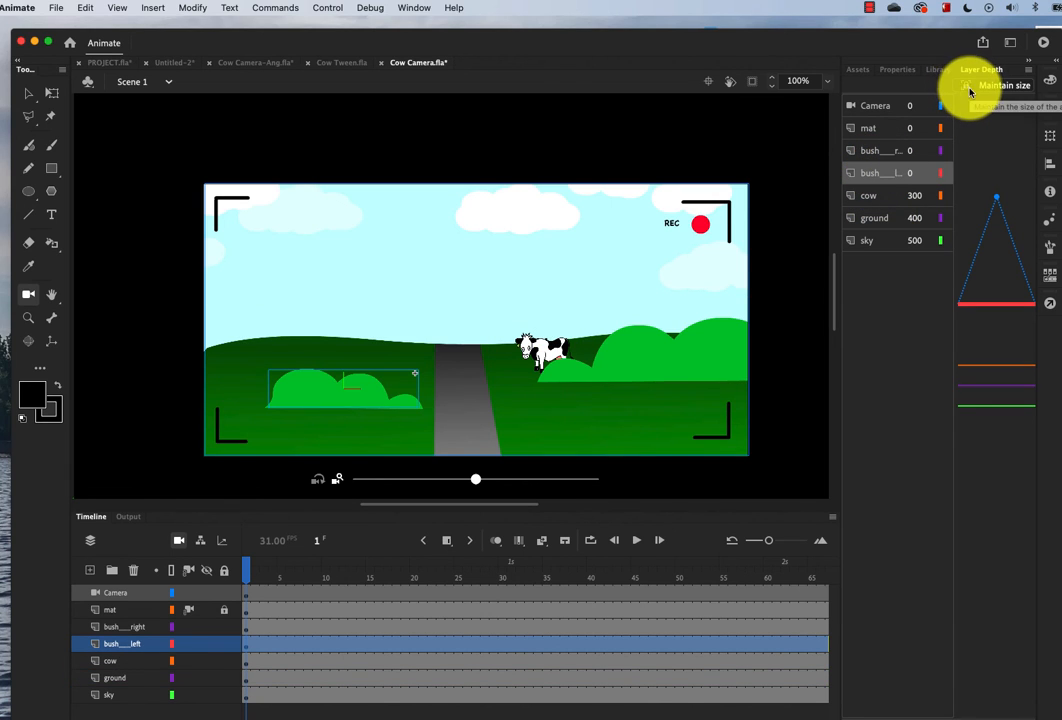
left_click(910, 173)
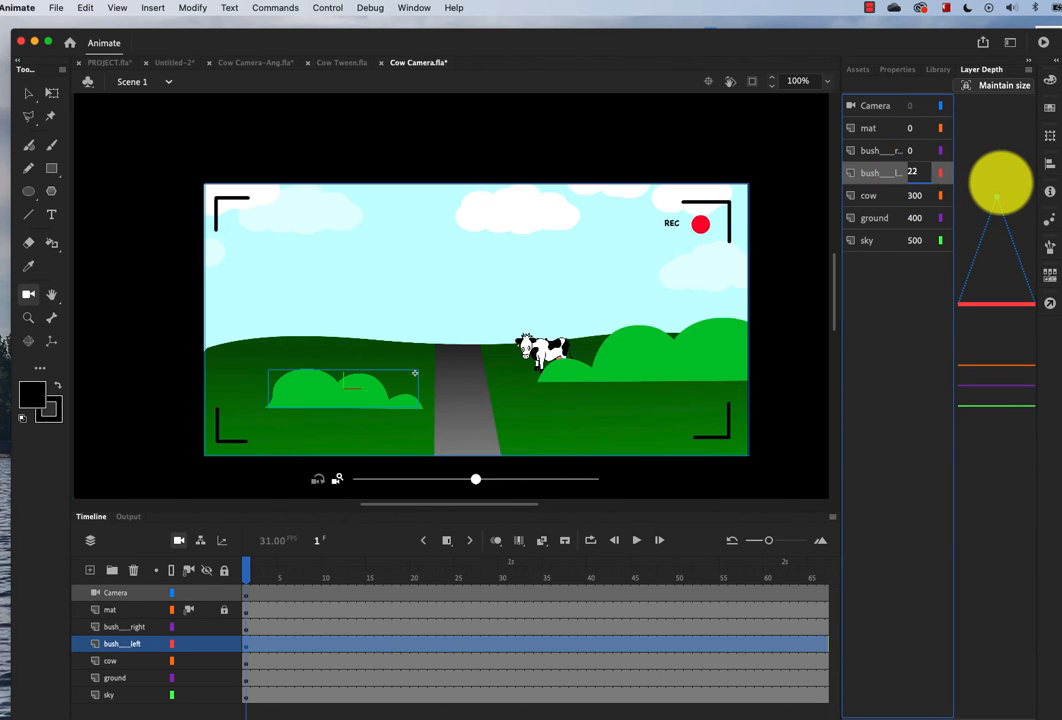
type("200")
key("Return")
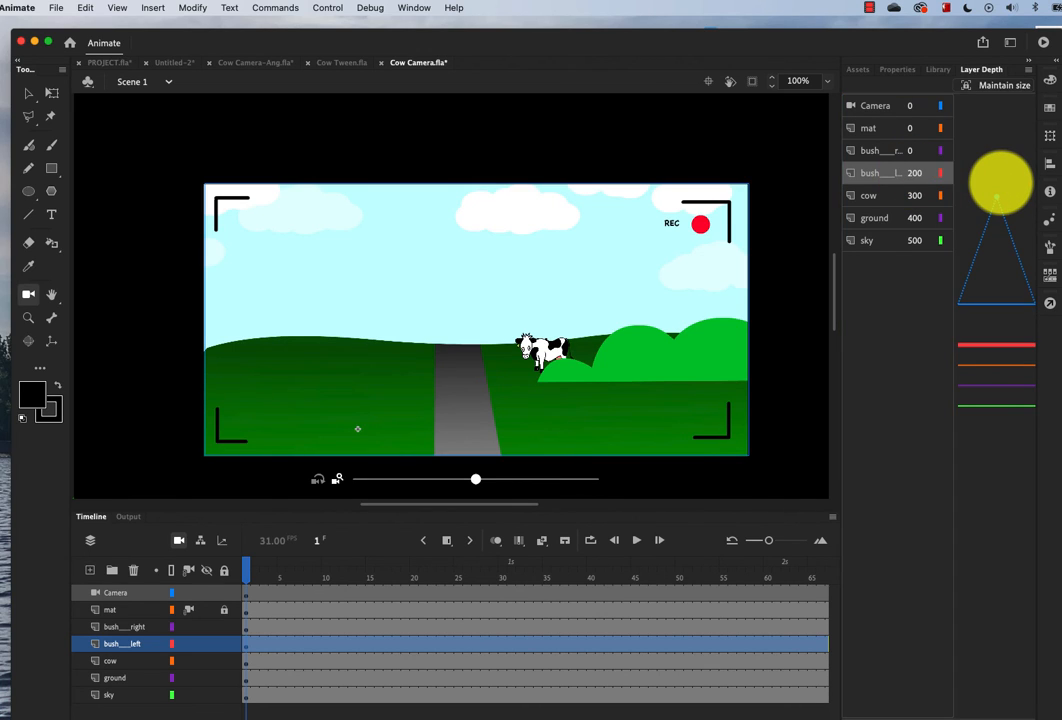
Step: Change the depth of the bush___right layer
left_click(872, 150)
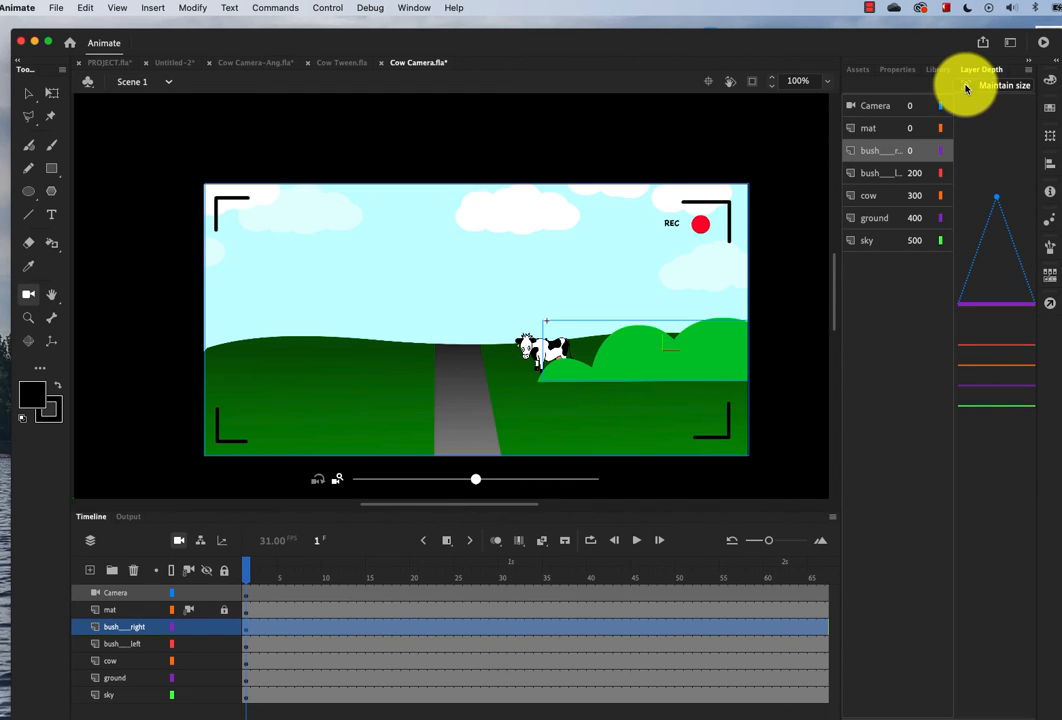
left_click(911, 150)
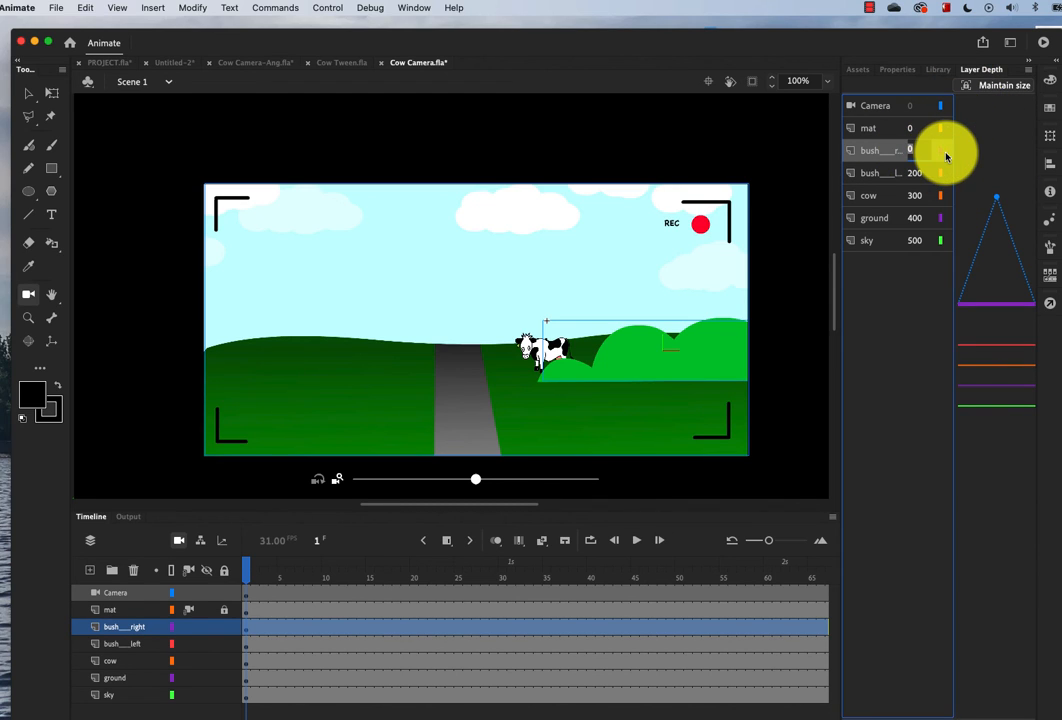
key("Return")
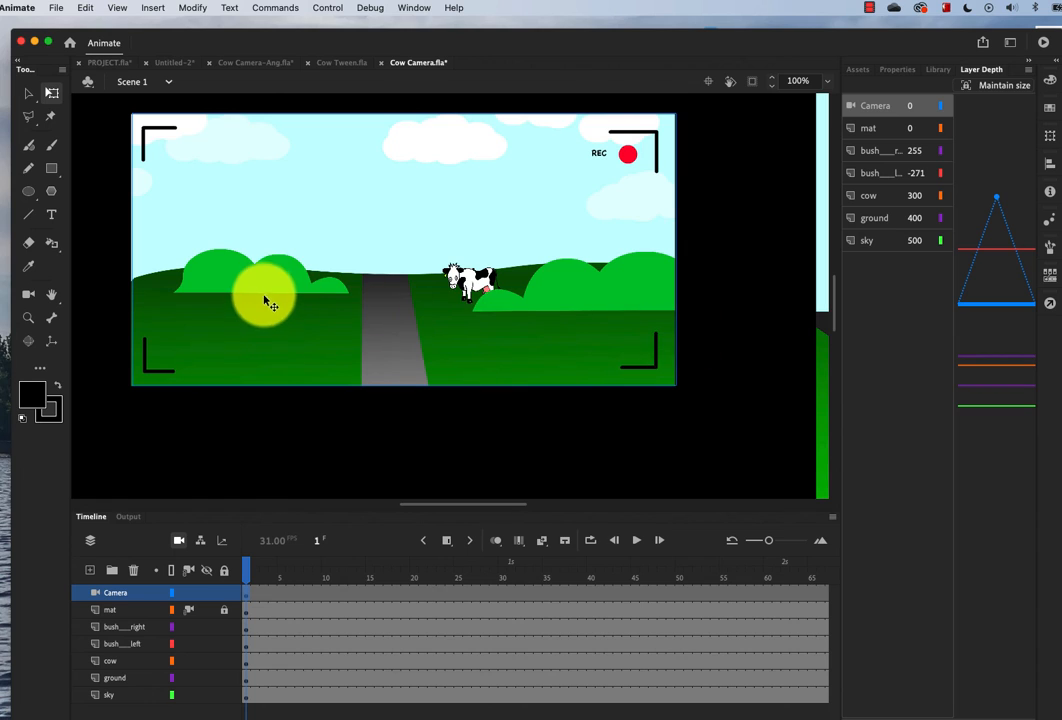
Step: Create a motion tween on the Camera layer and return to frame 1
right_click(251, 596)
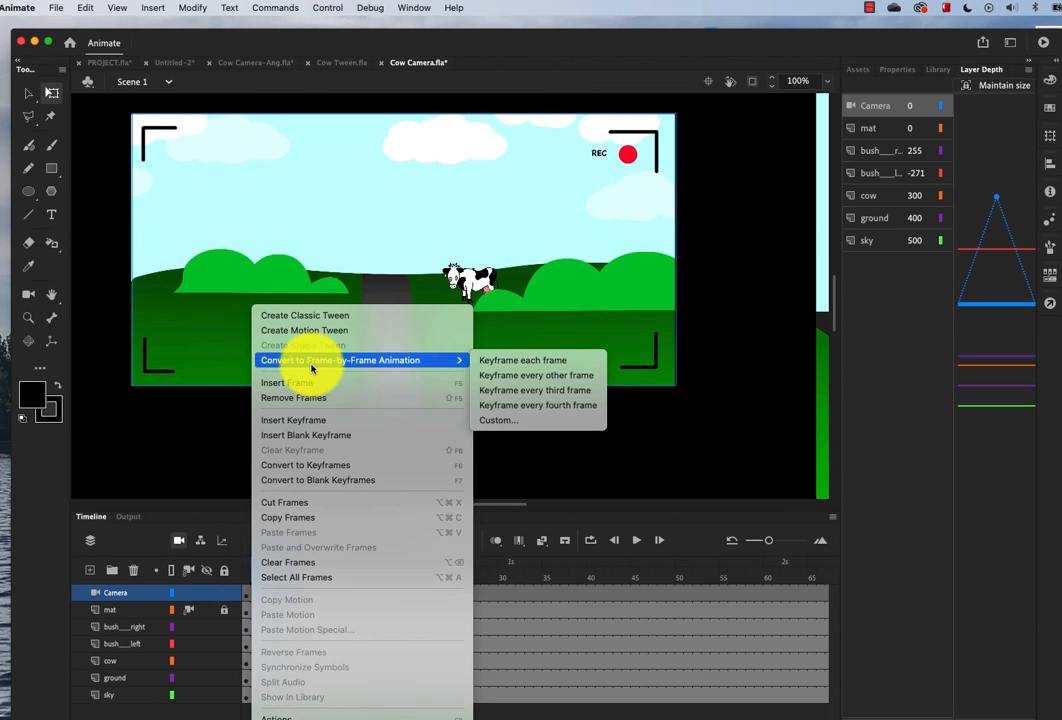
left_click(335, 331)
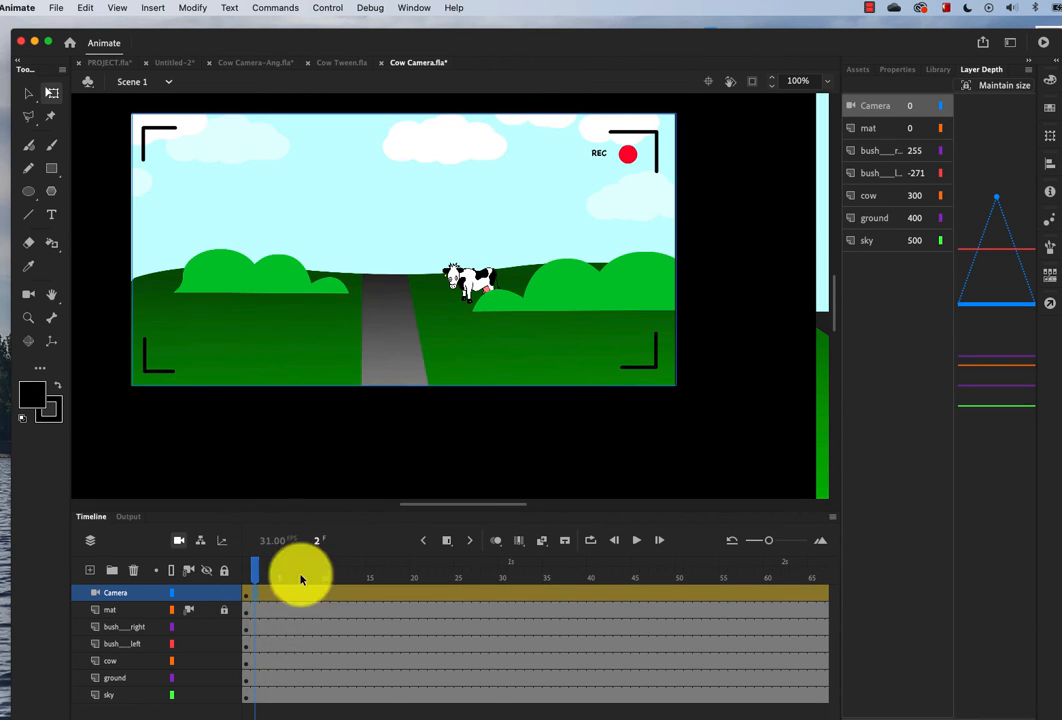
left_click(249, 576)
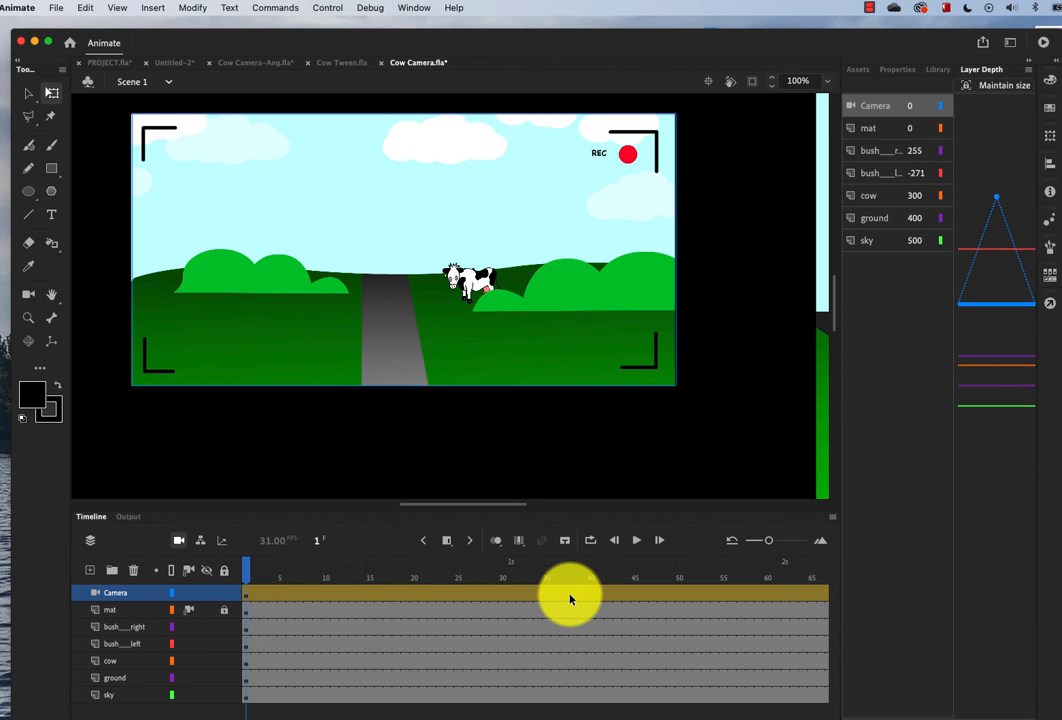
Step: Zoom the camera in on the scene at frame 60 and zoom it back out at frame 101
scroll(569, 600, "right", 5)
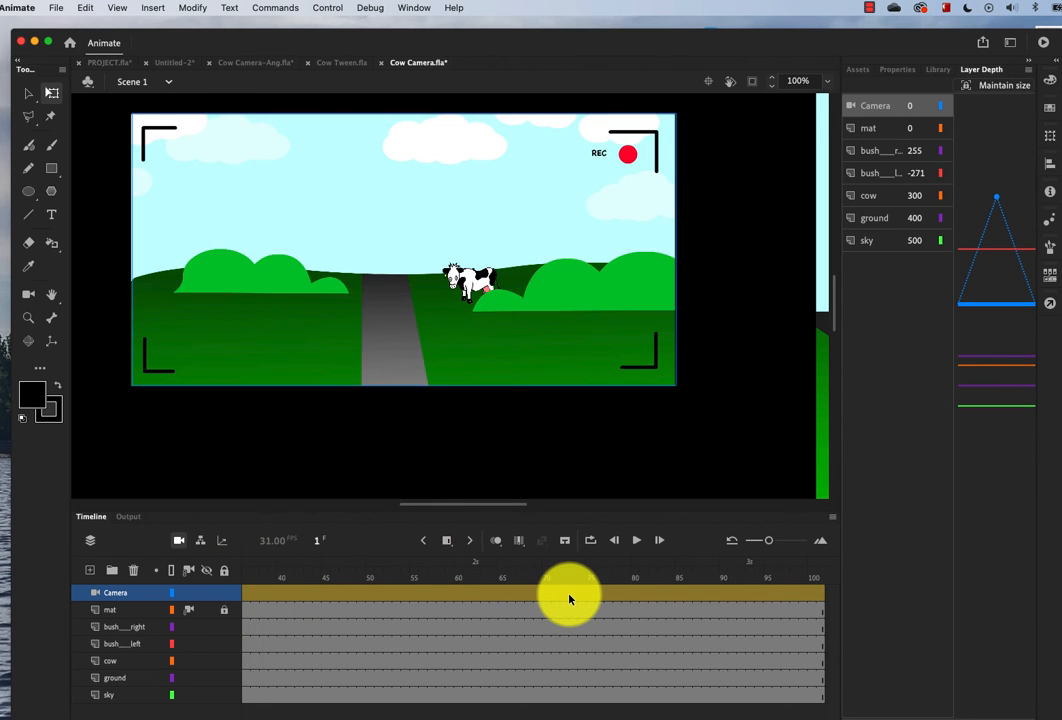
left_click(459, 592)
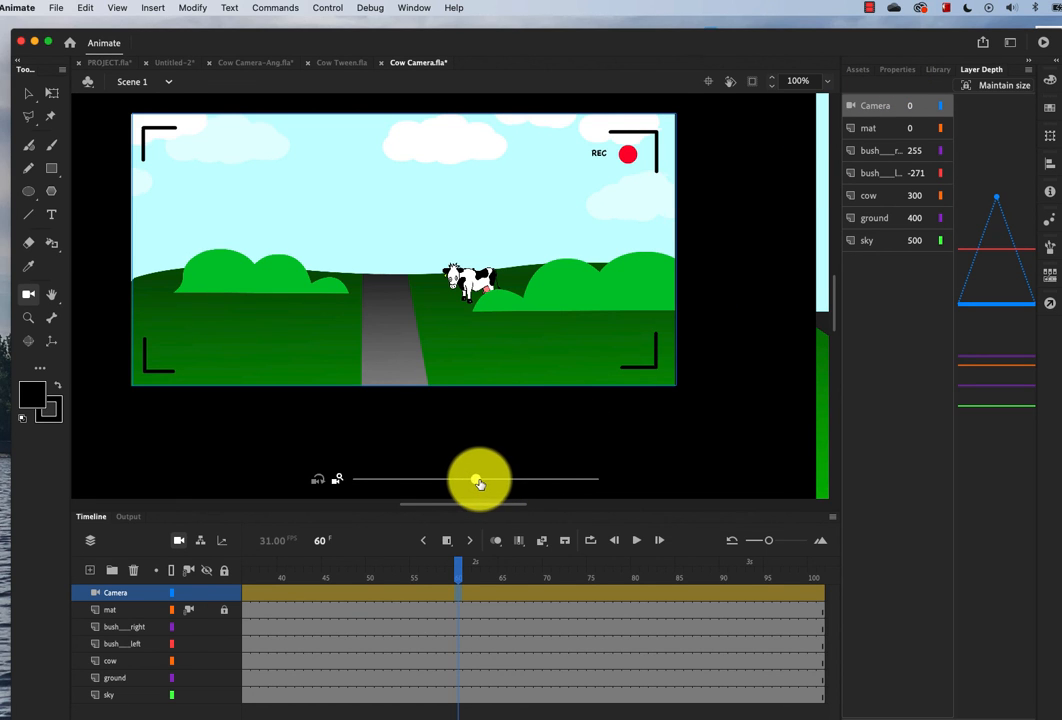
left_click_drag(479, 484, 567, 497)
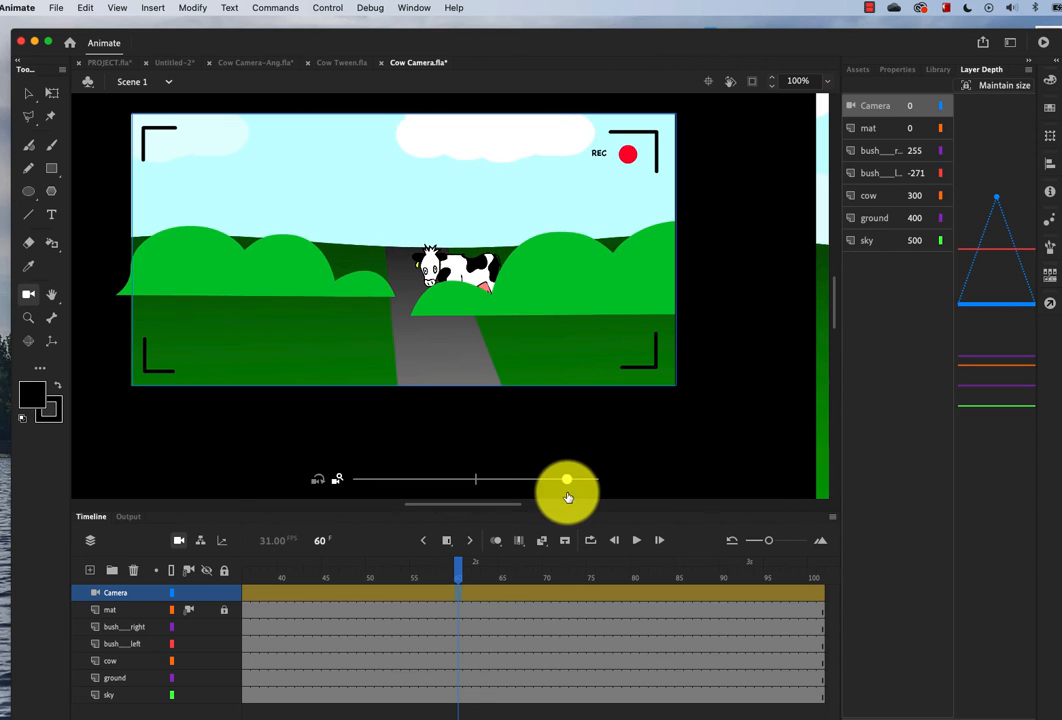
left_click(820, 595)
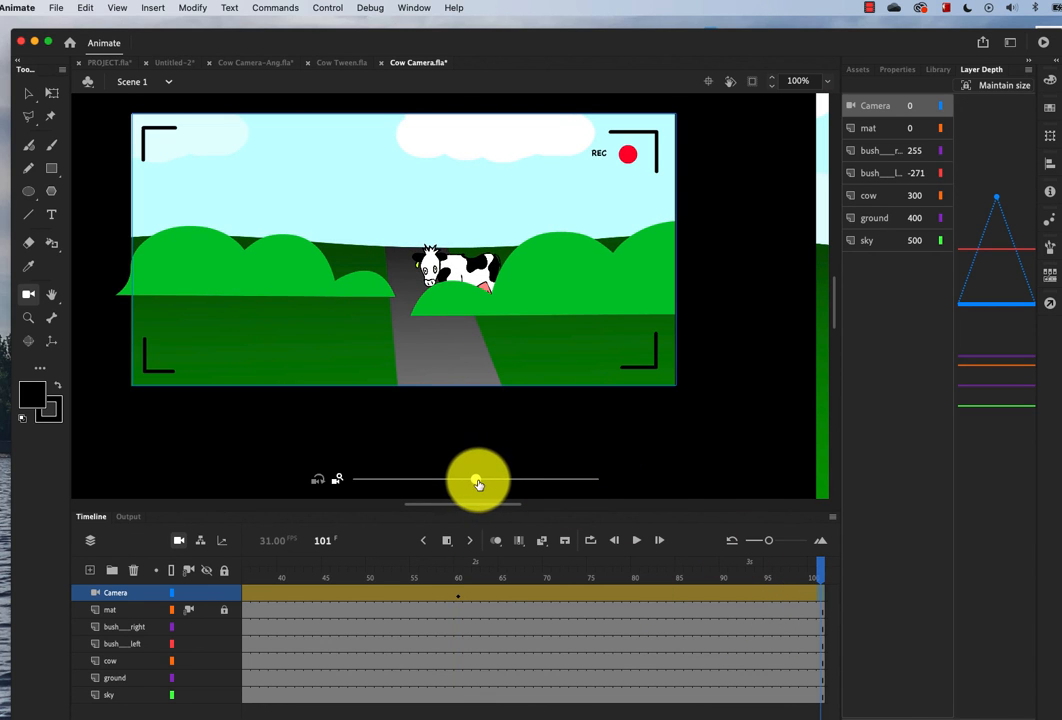
left_click_drag(477, 484, 395, 482)
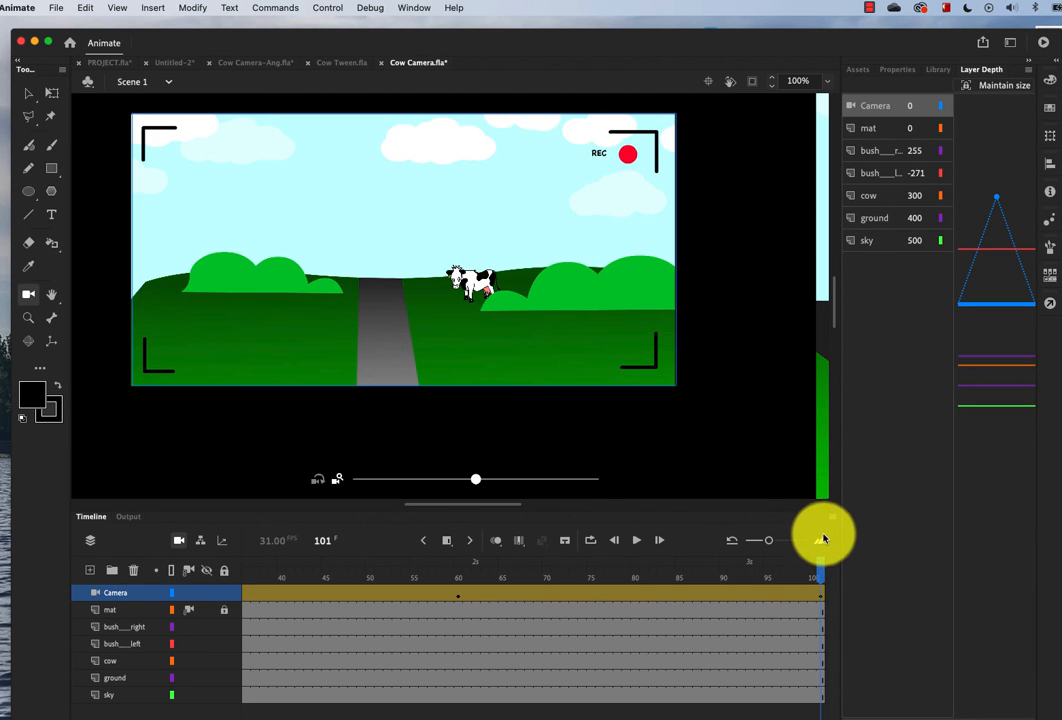
Step: Test the movie to preview the camera zoom through the layered scene, and close the preview
key("super+Return")
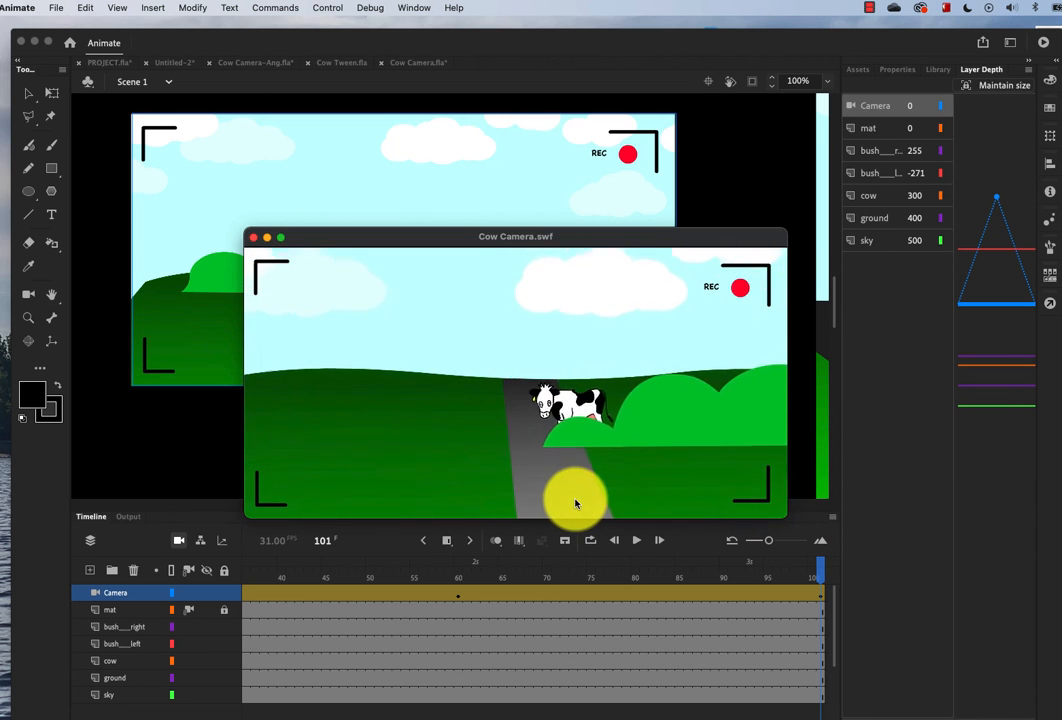
left_click(253, 239)
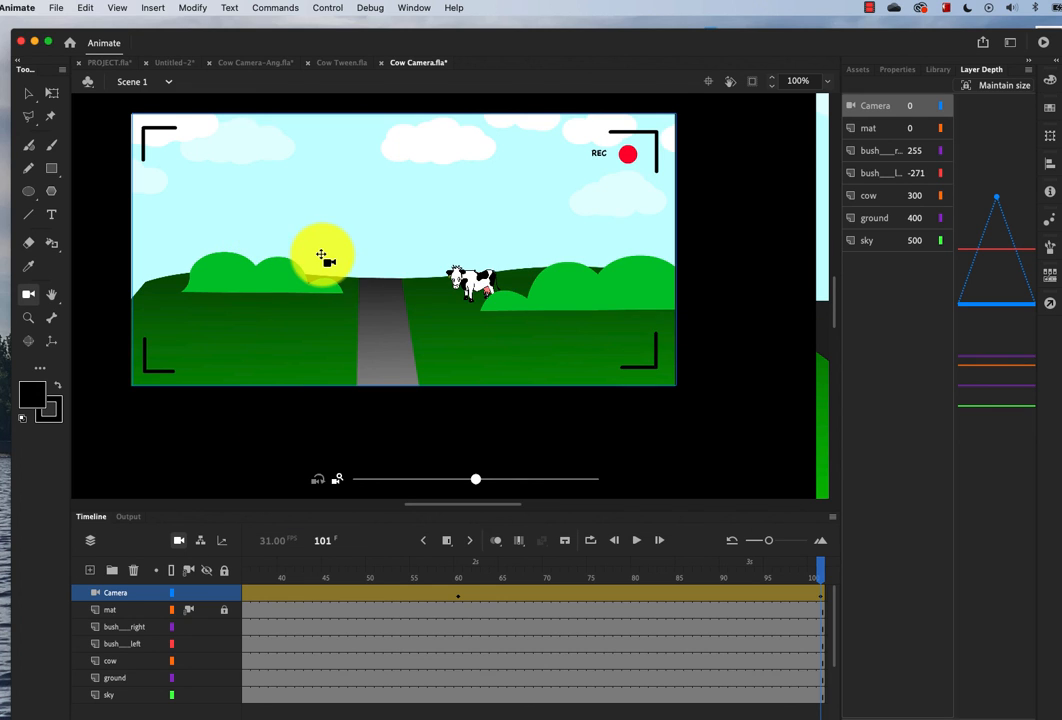